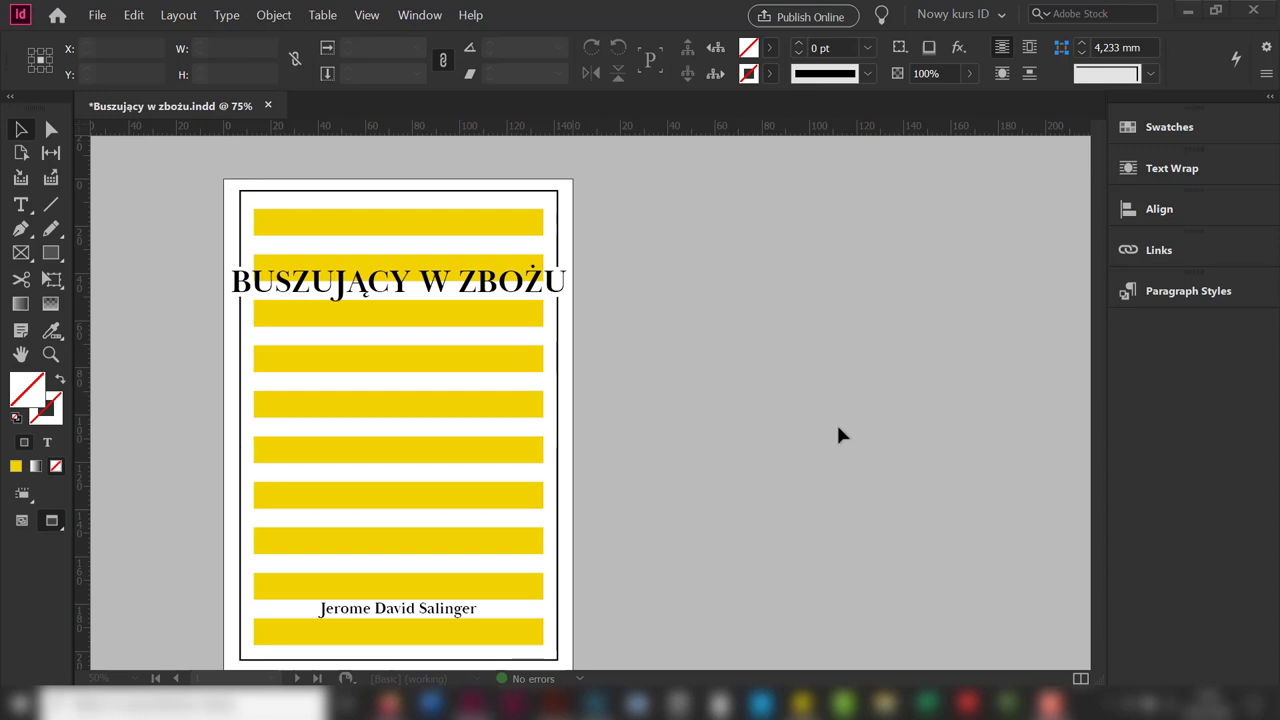
- Check the existing cover's page size with the Page tool and create a new one-page A5 document
click(27, 157)
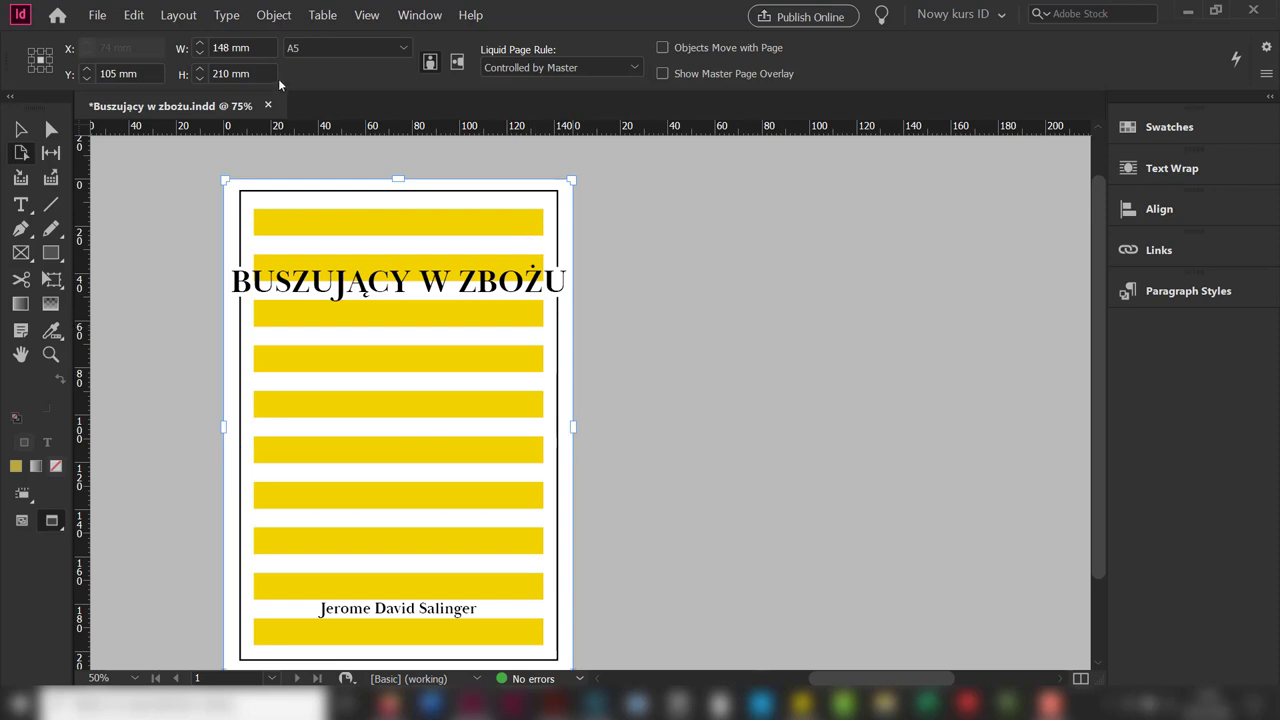
click(97, 15)
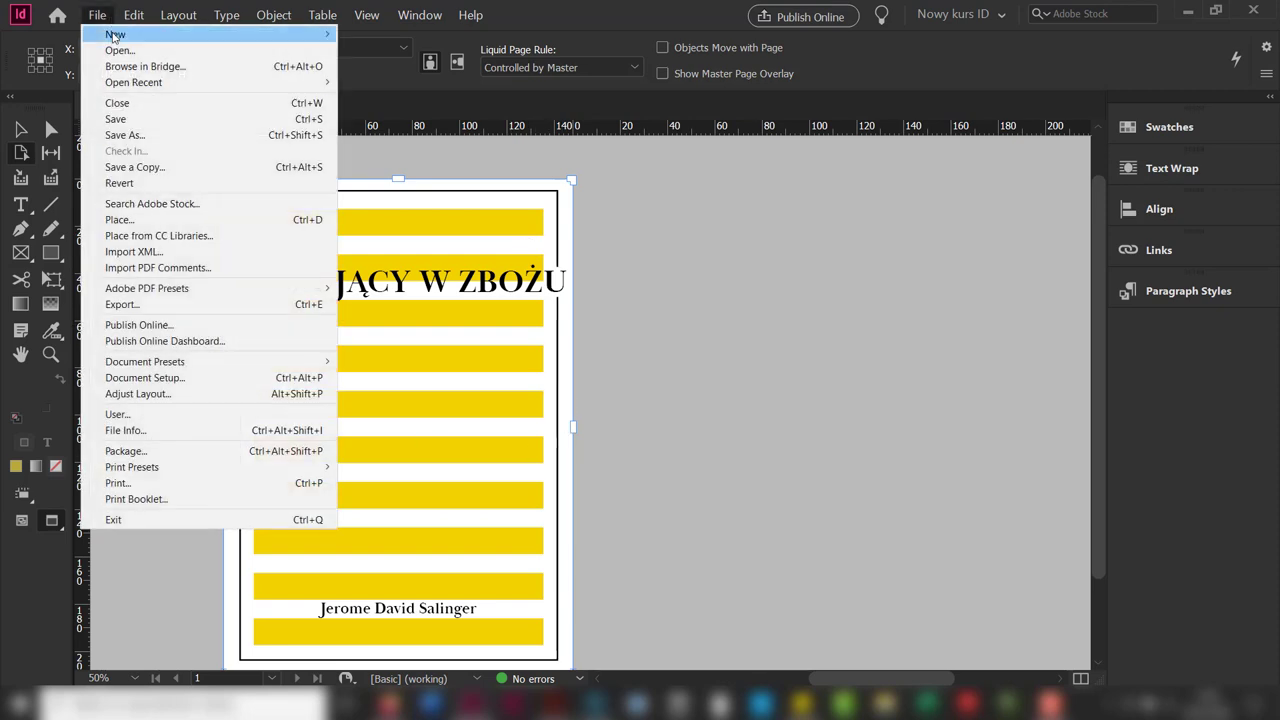
mouse_move(115, 34)
click(372, 40)
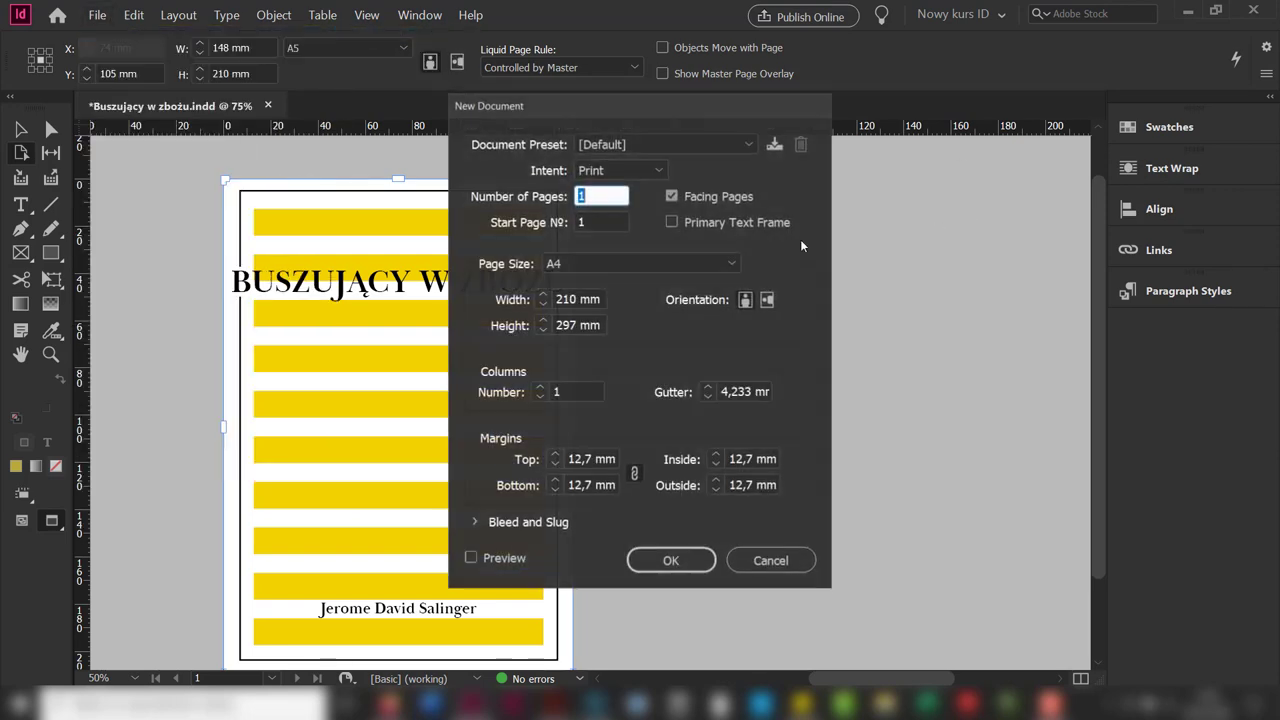
click(626, 266)
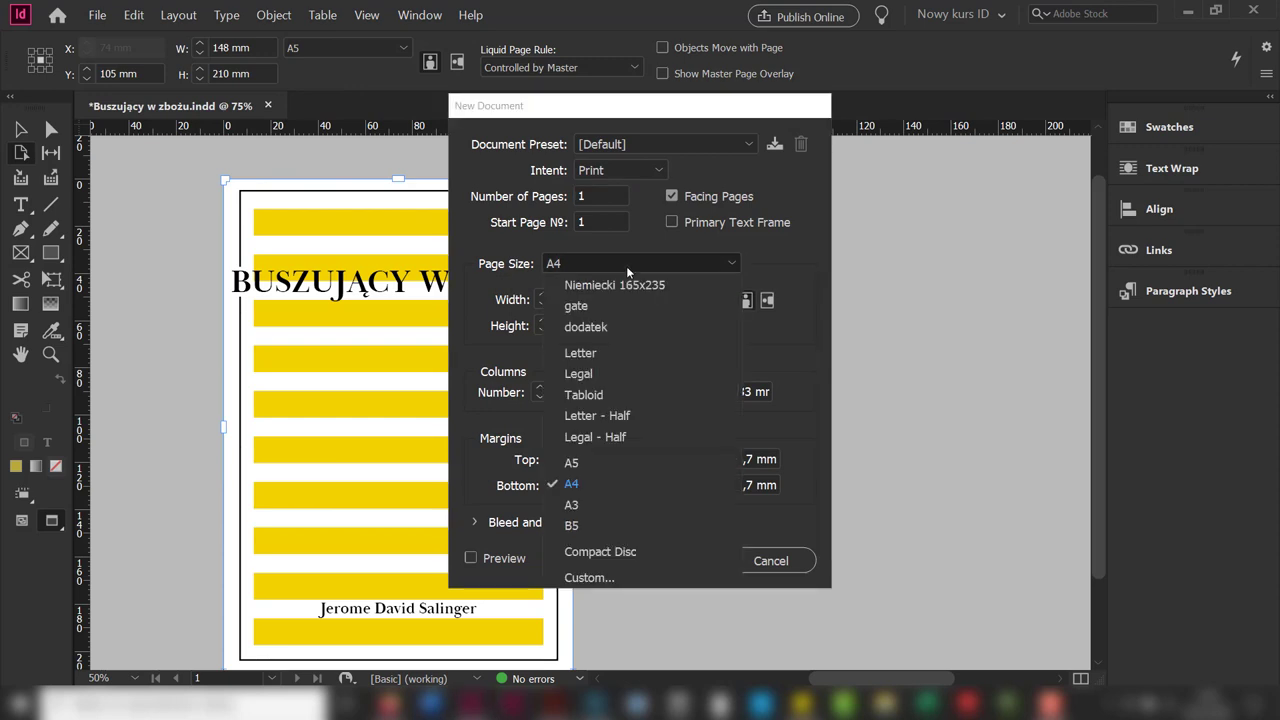
click(609, 460)
click(706, 566)
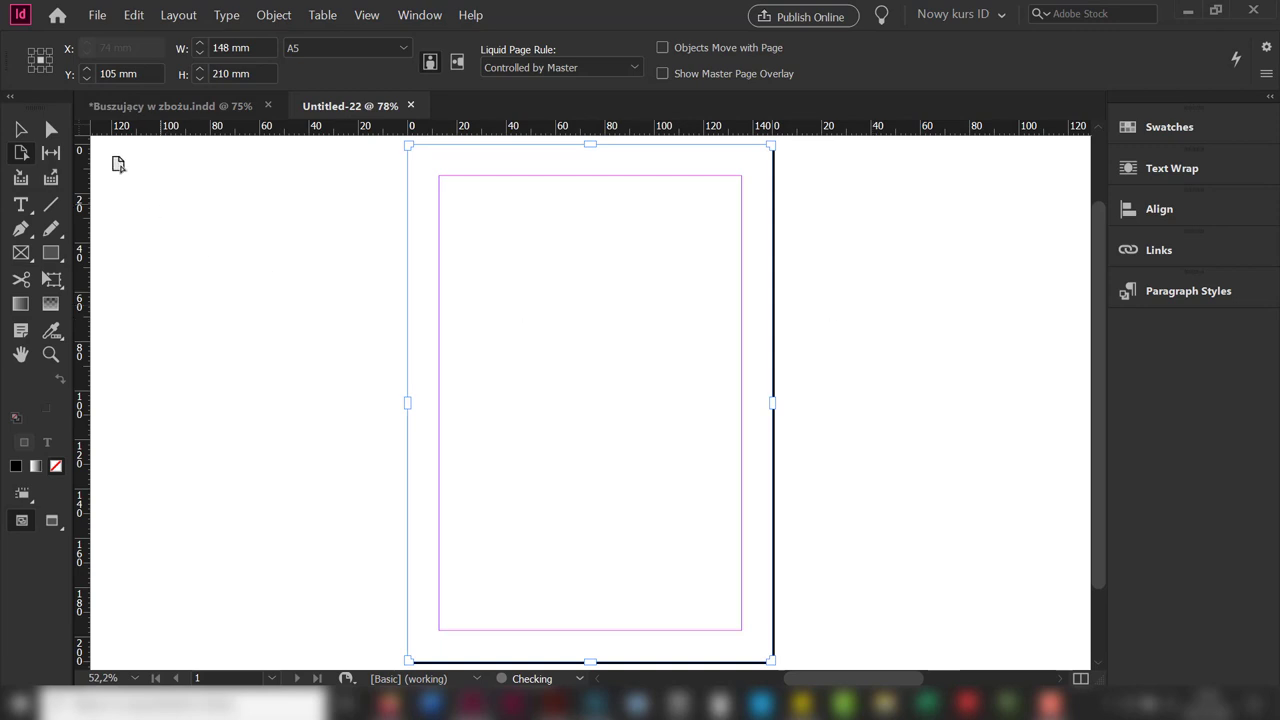
click(20, 130)
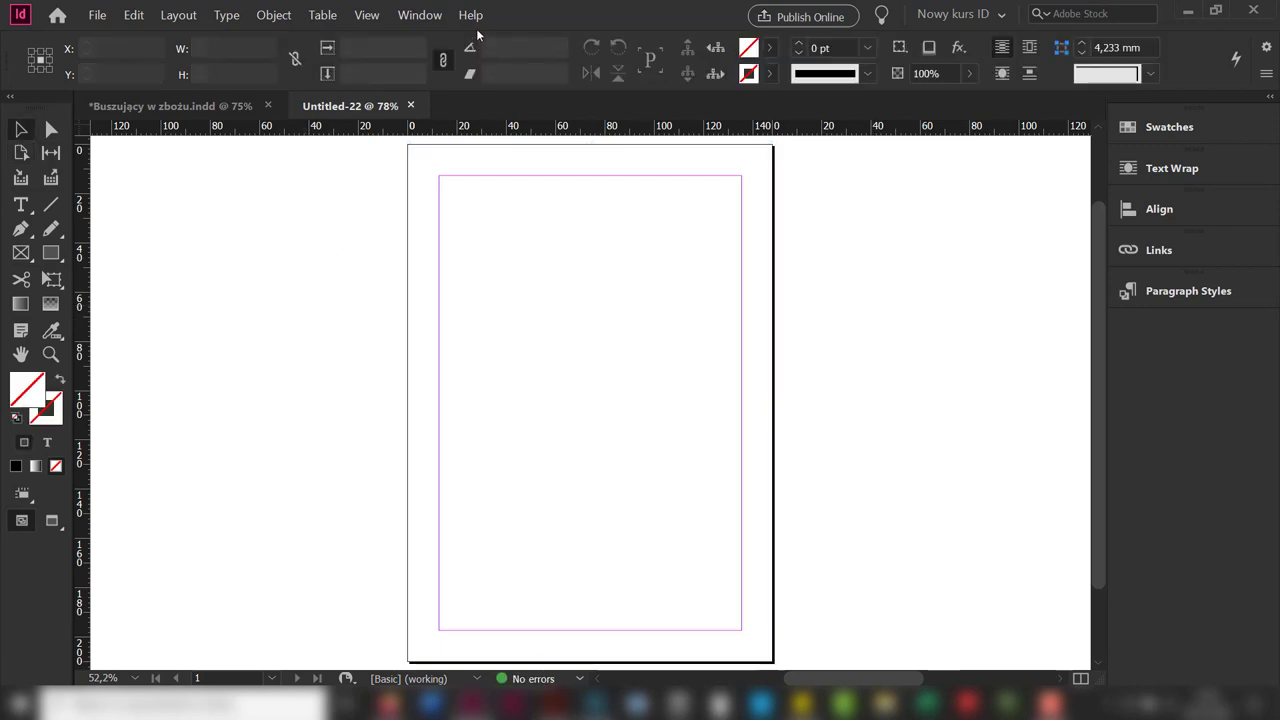
- Arrange the two open documents side by side as 2-up Vertical and give the reference cover the wider pane
click(440, 15)
mouse_move(442, 38)
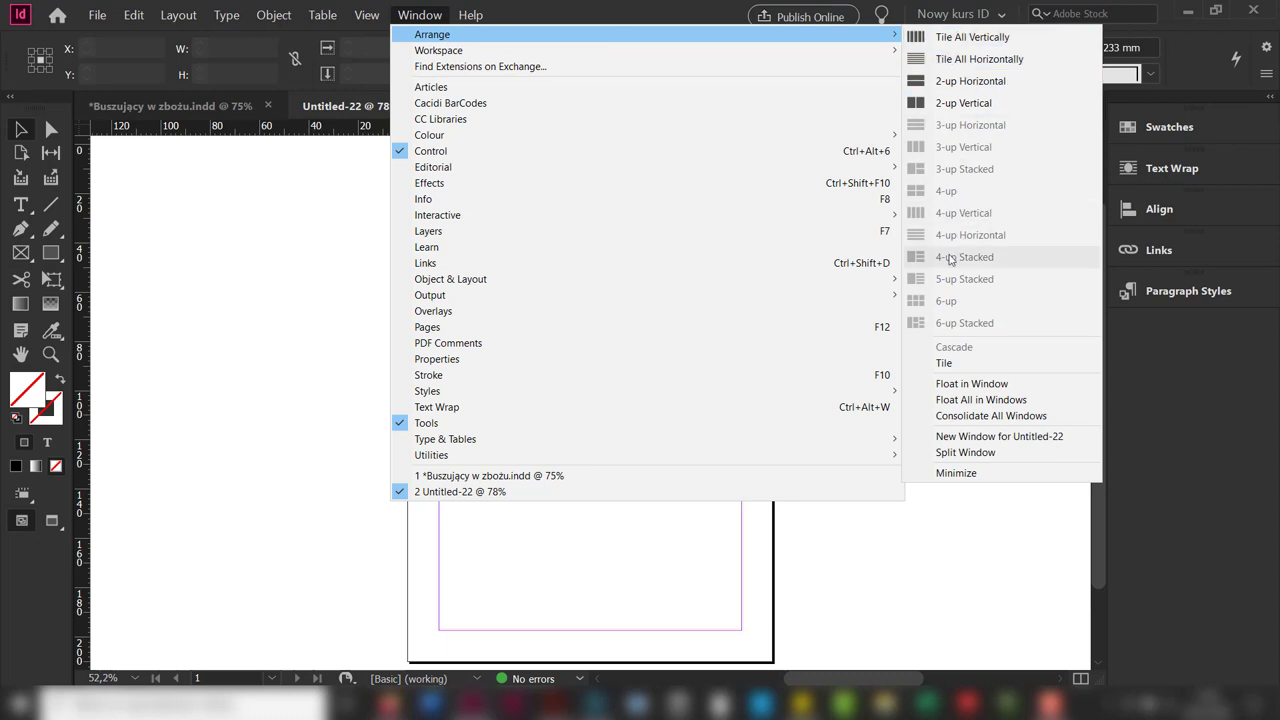
click(958, 103)
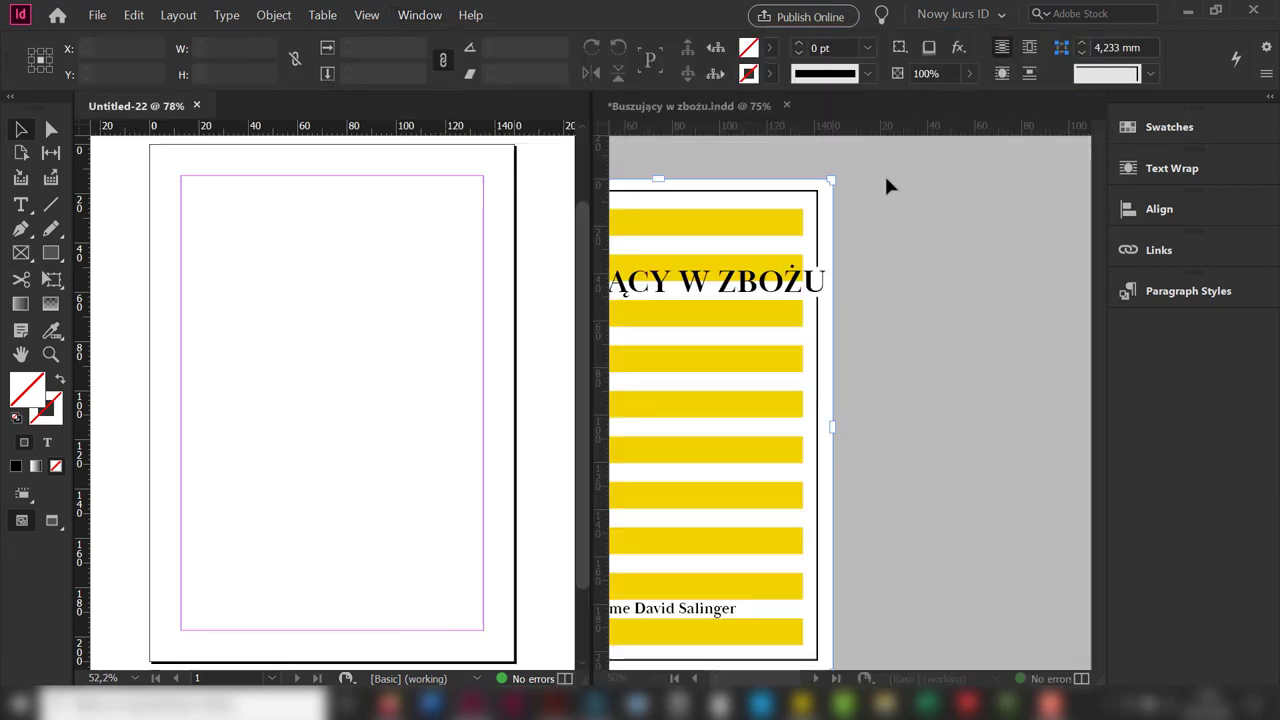
drag(592, 270, 512, 270)
click(743, 349)
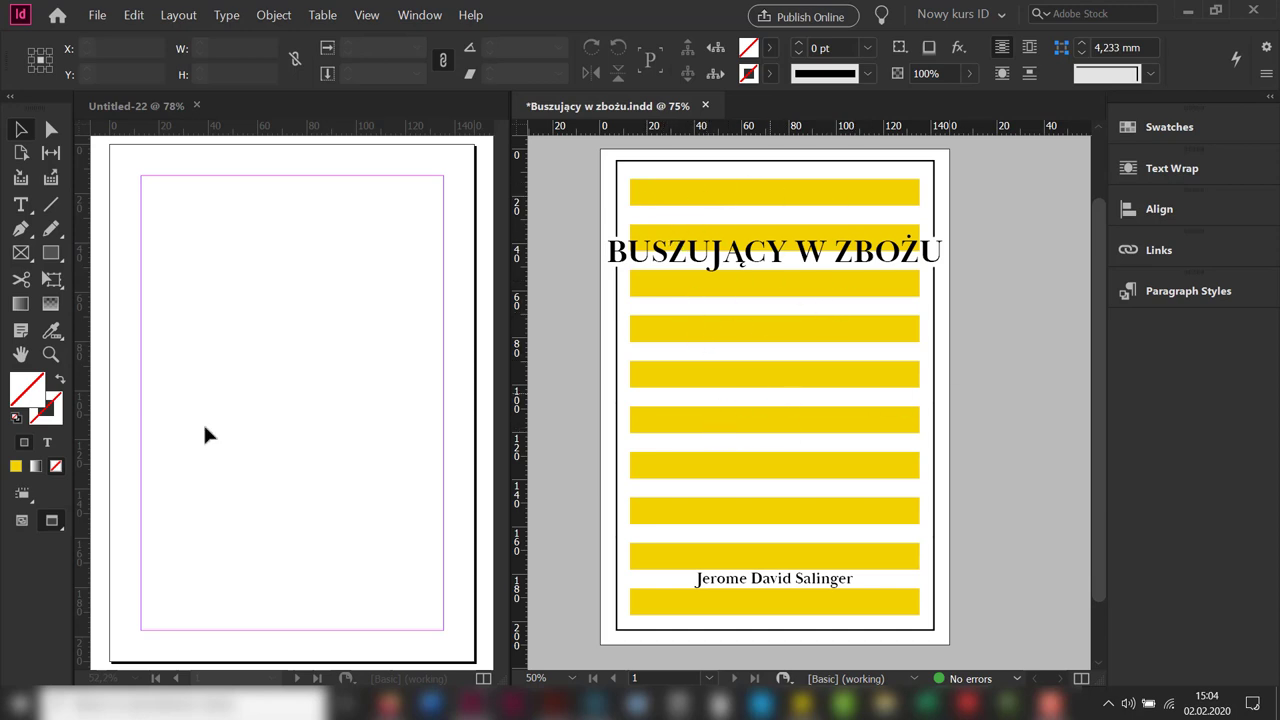
- Draw a rectangle about 122.6 × 12.8 mm along the new page's top margin and fill it with C=0 M=0 Y=100 K=0
click(50, 254)
mouse_move(143, 174)
mouse_down()
mouse_move(285, 224)
mouse_move(414, 227)
mouse_move(447, 207)
mouse_up()
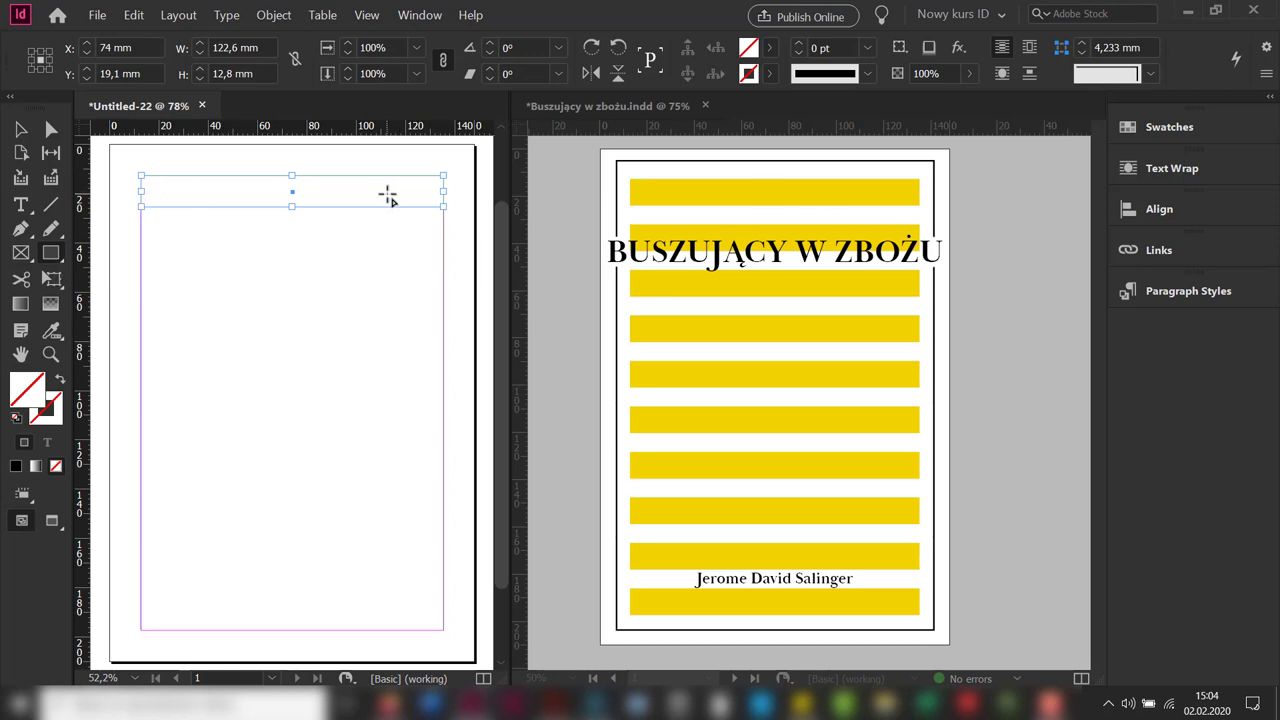
click(1170, 128)
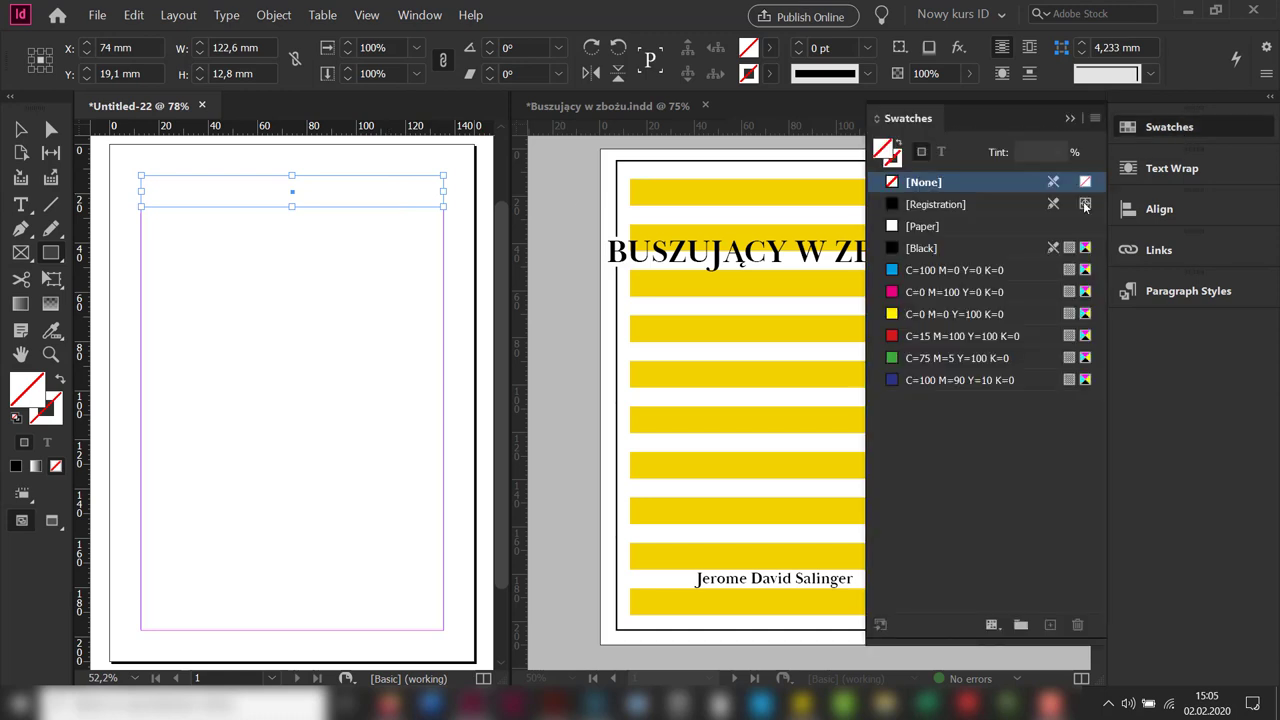
click(909, 316)
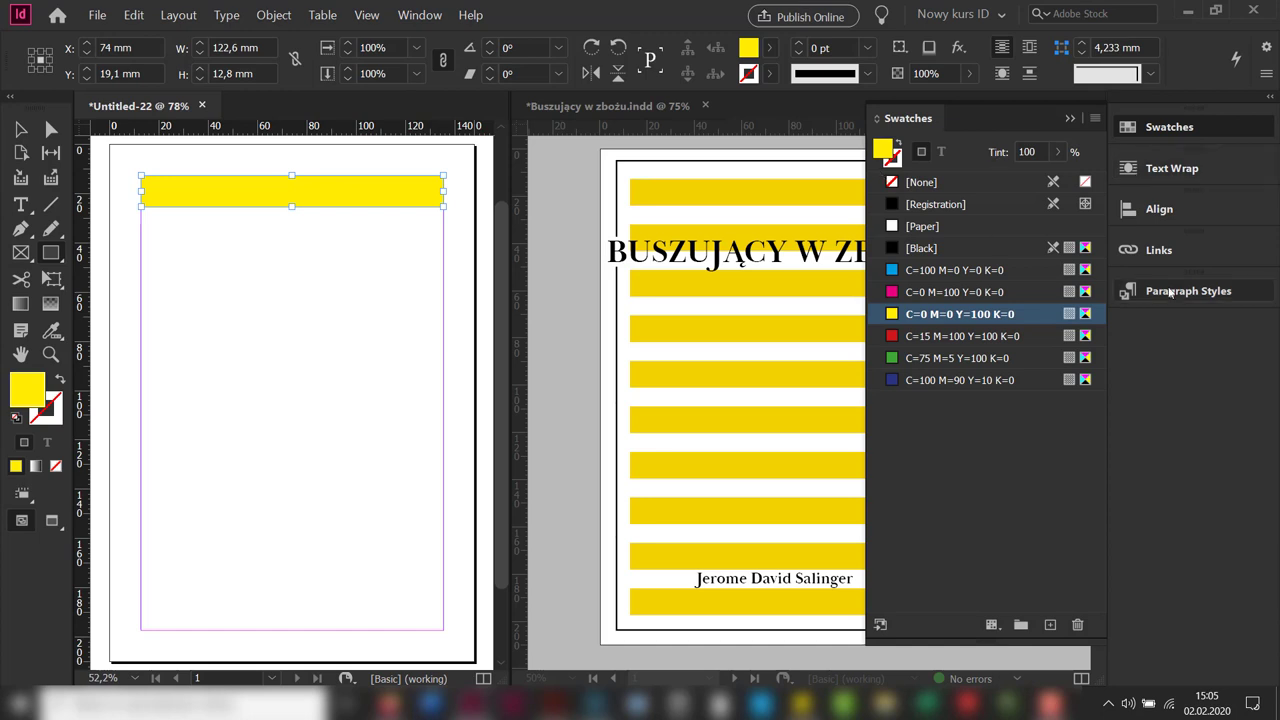
- Inspect the reference stripe's fill swatch and load the swatches from Buszujący w zbożu.indd into the new document
key(v)
click(660, 200)
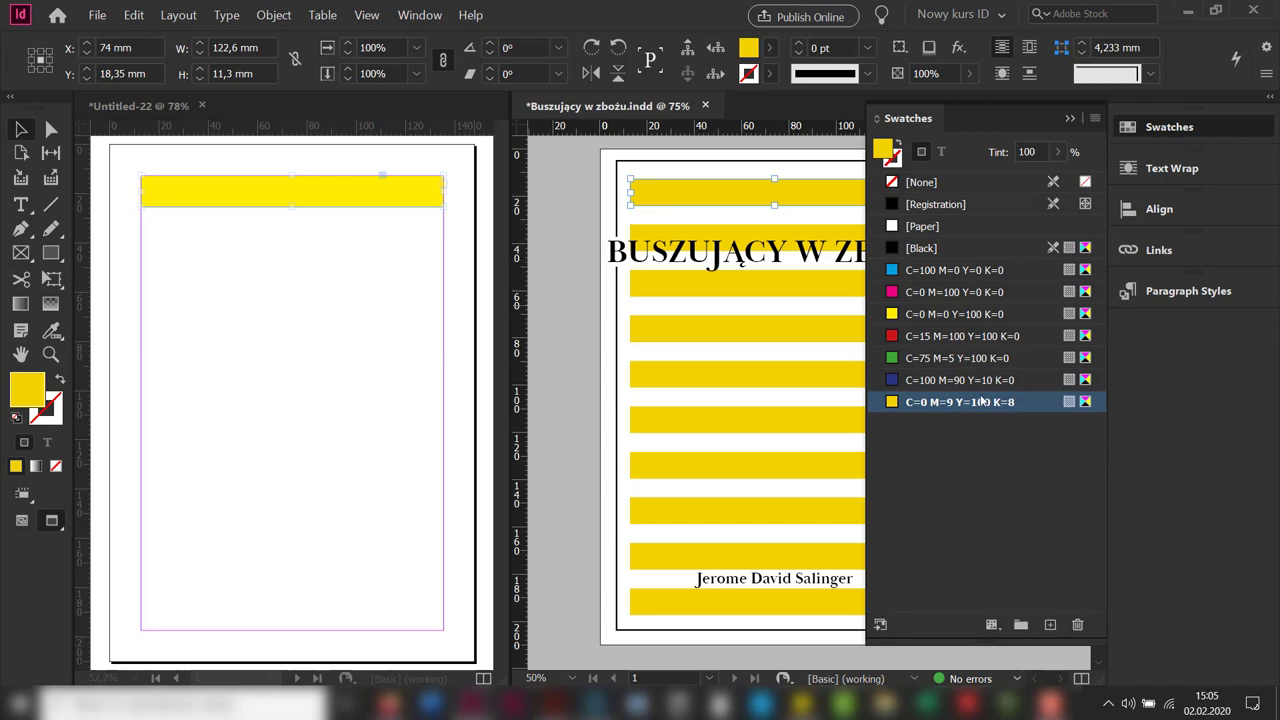
click(121, 276)
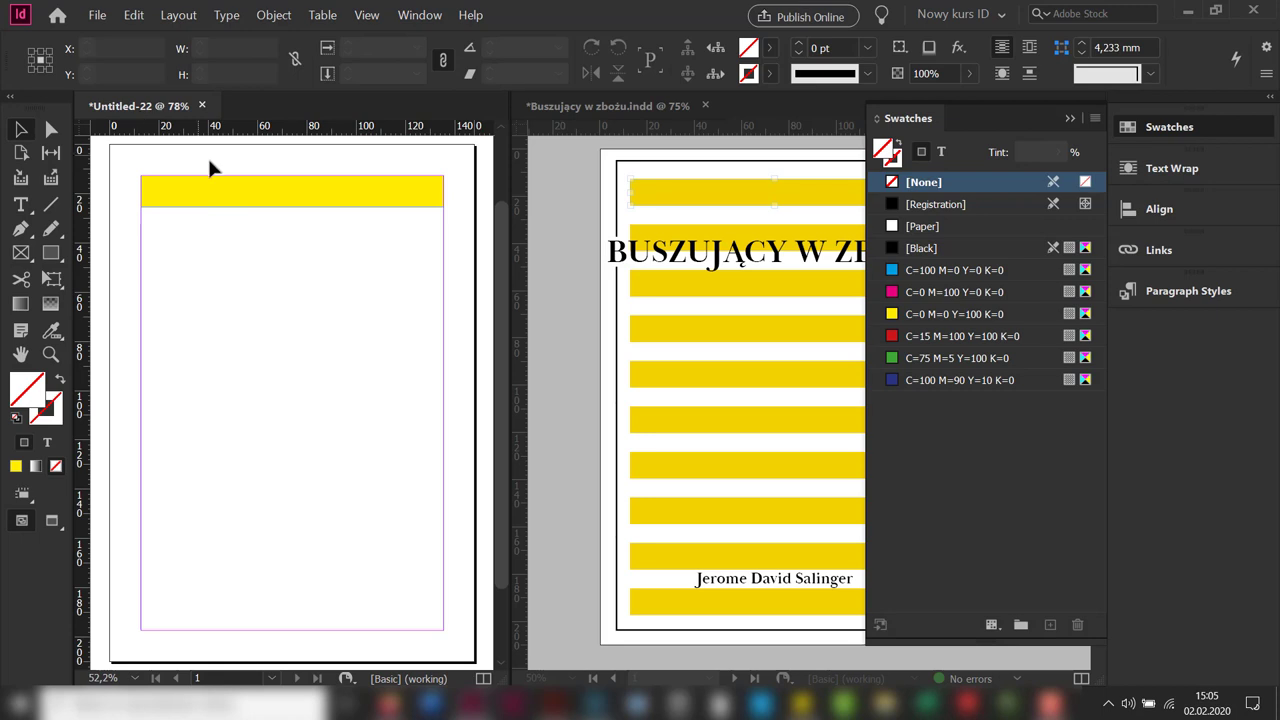
click(1096, 118)
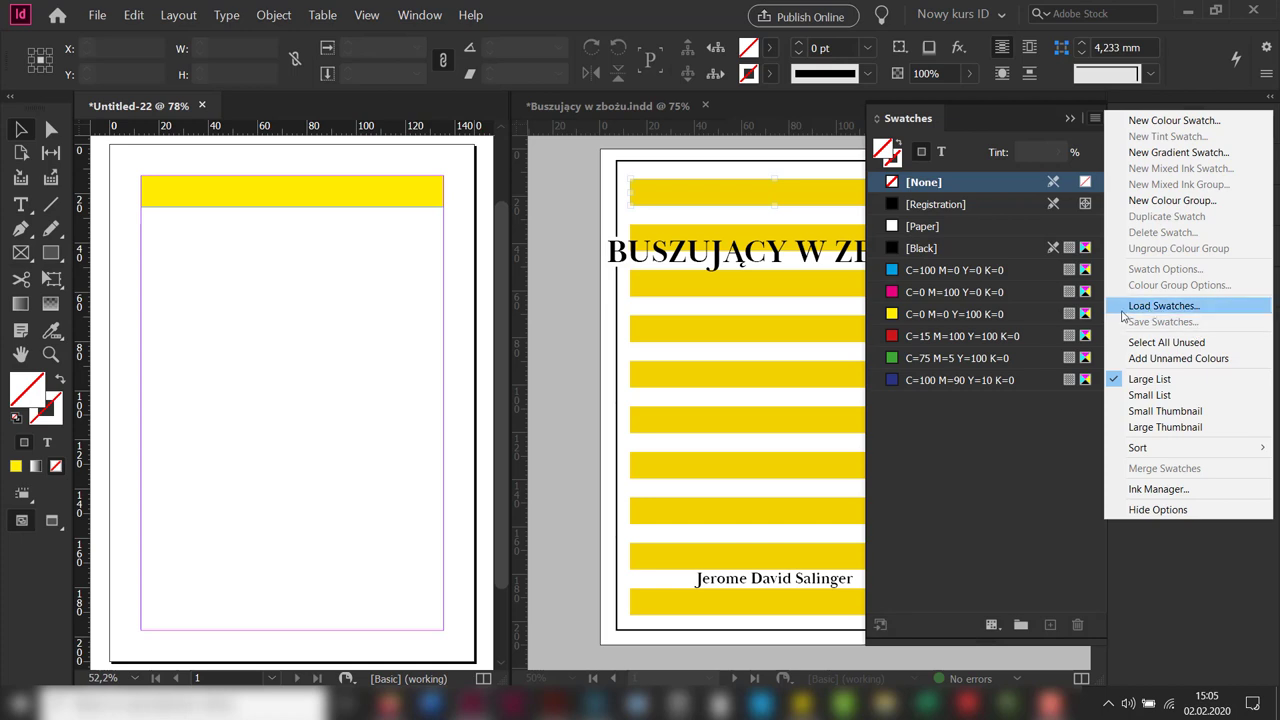
click(1162, 306)
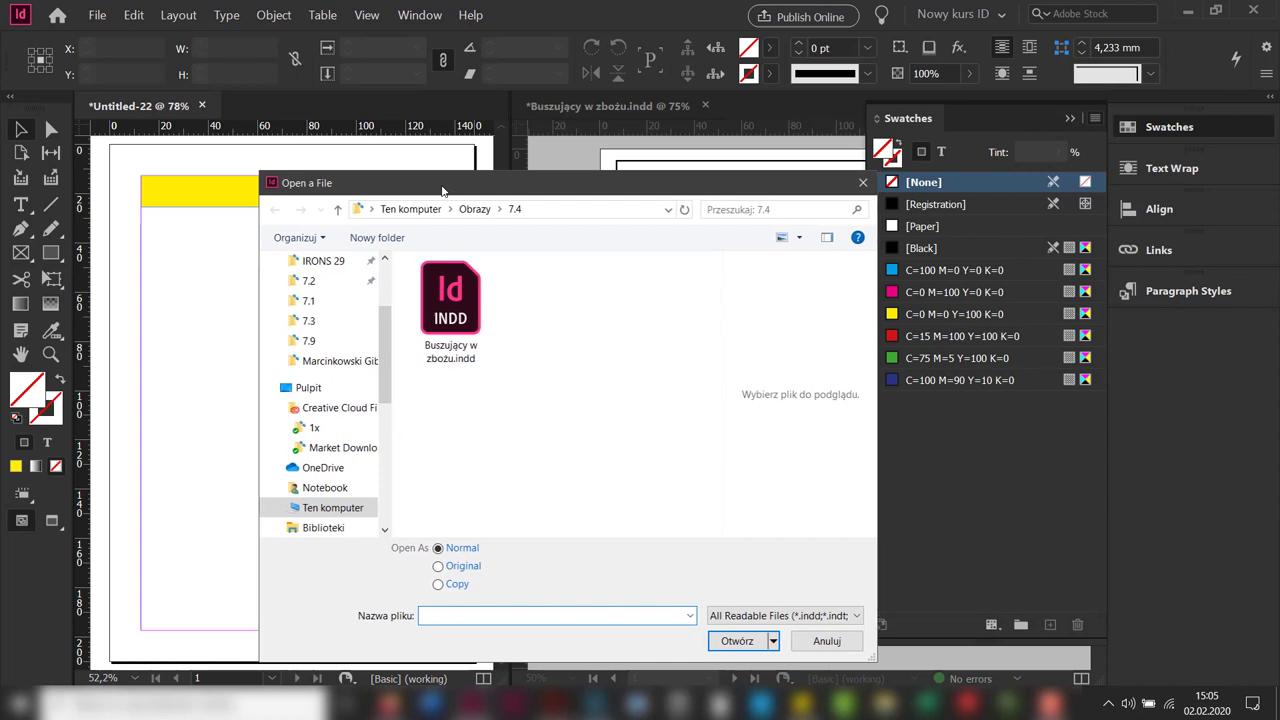
double_click(455, 275)
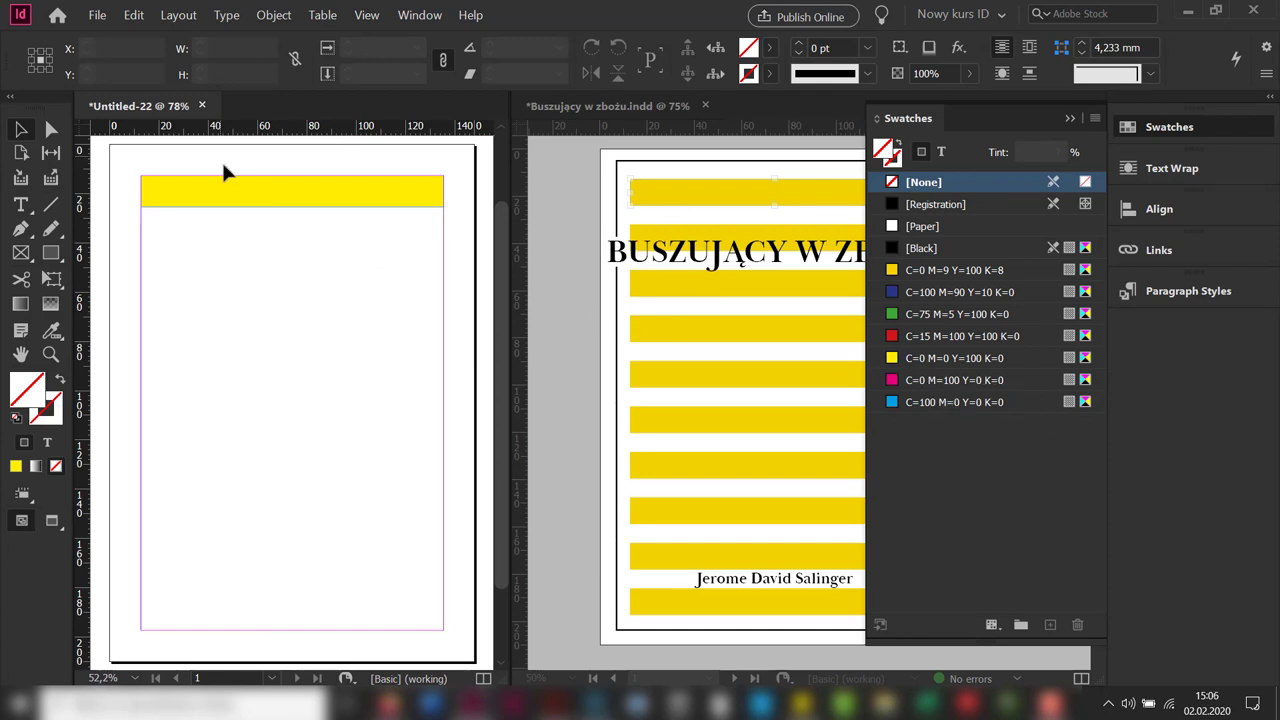
- Fill the rectangle at the new page's top margin with the C=0 M=9 Y=100 K=8 swatch
click(232, 200)
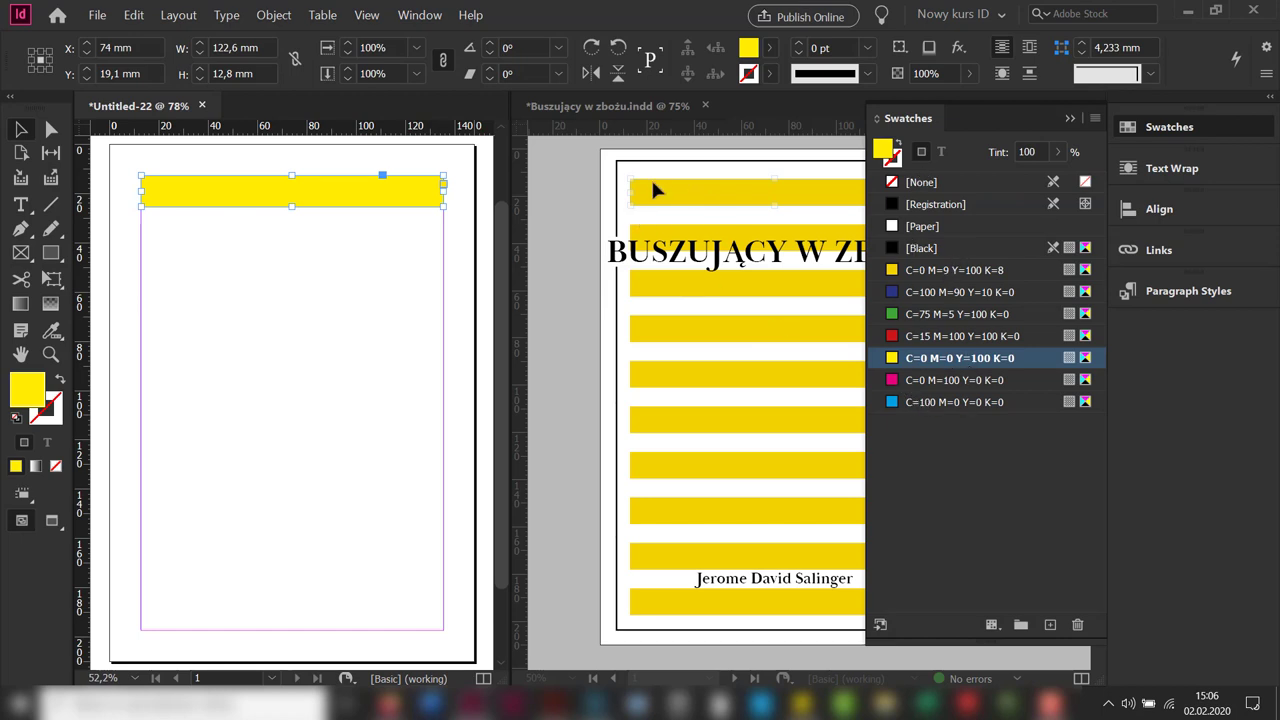
click(924, 276)
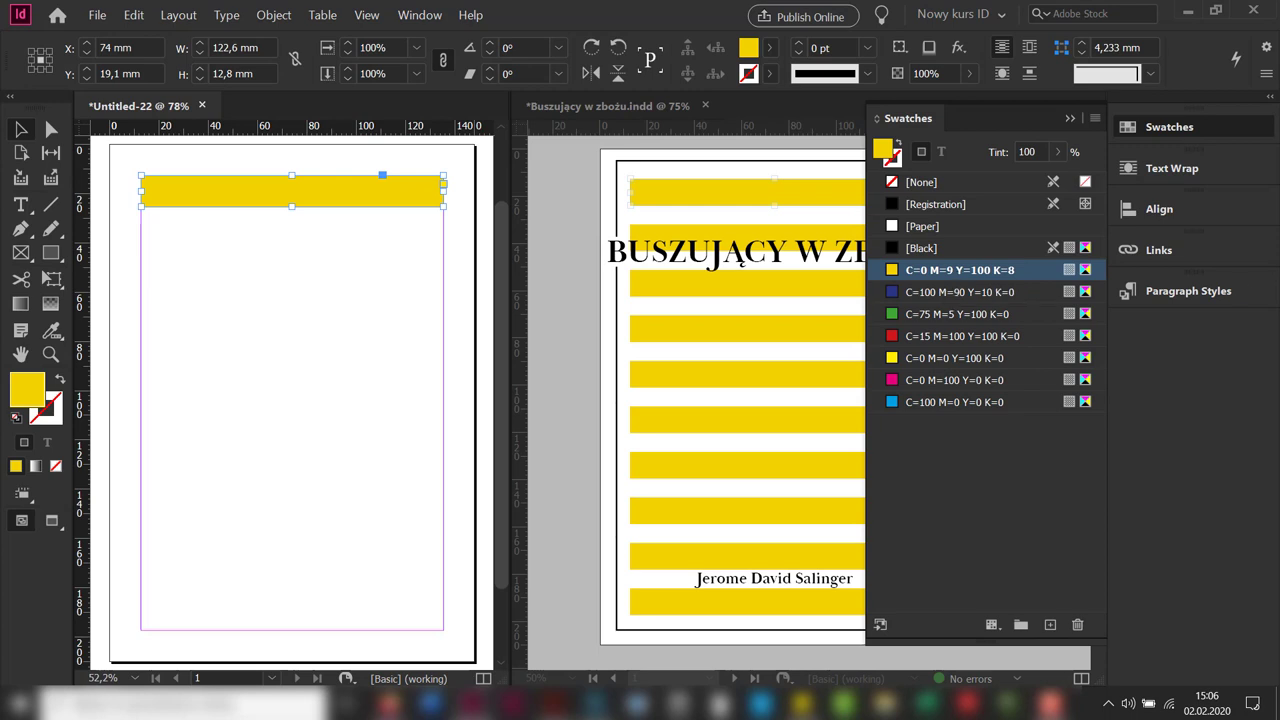
click(1070, 118)
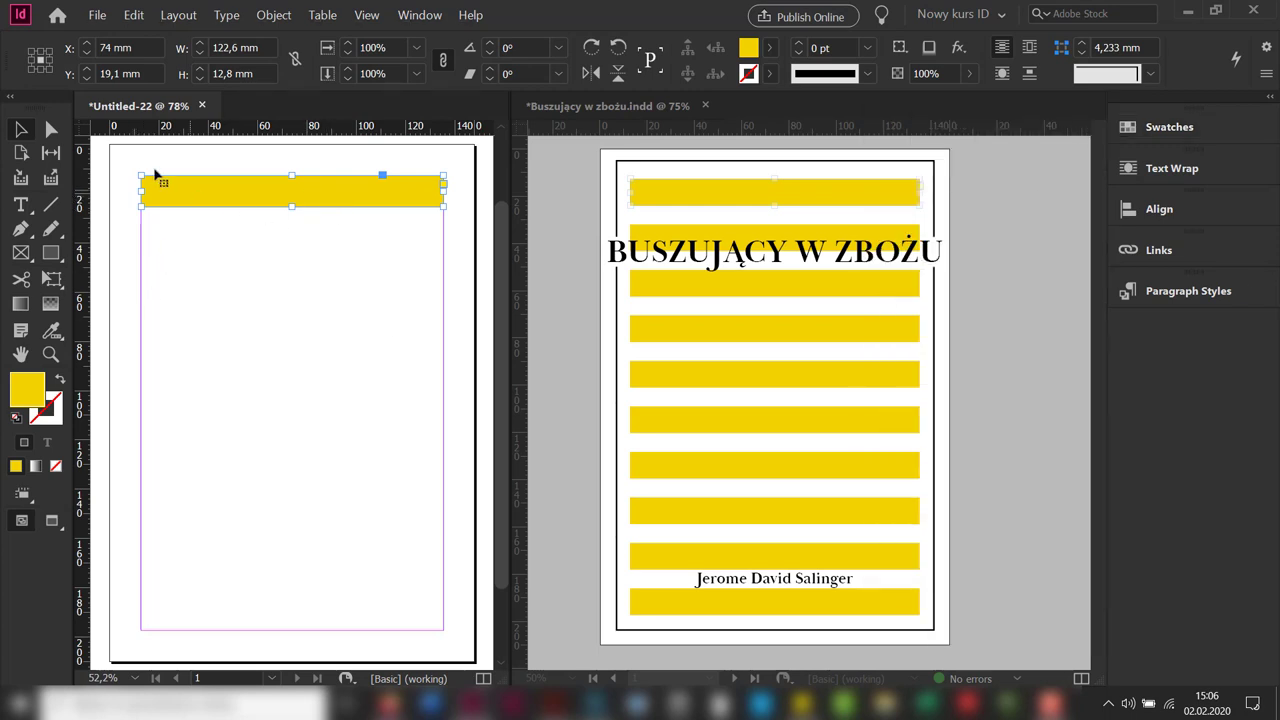
- Set up a Step and Repeat grid of the yellow stripe with 2 rows, 16 mm vertical offset and 0 mm horizontal offset
click(131, 15)
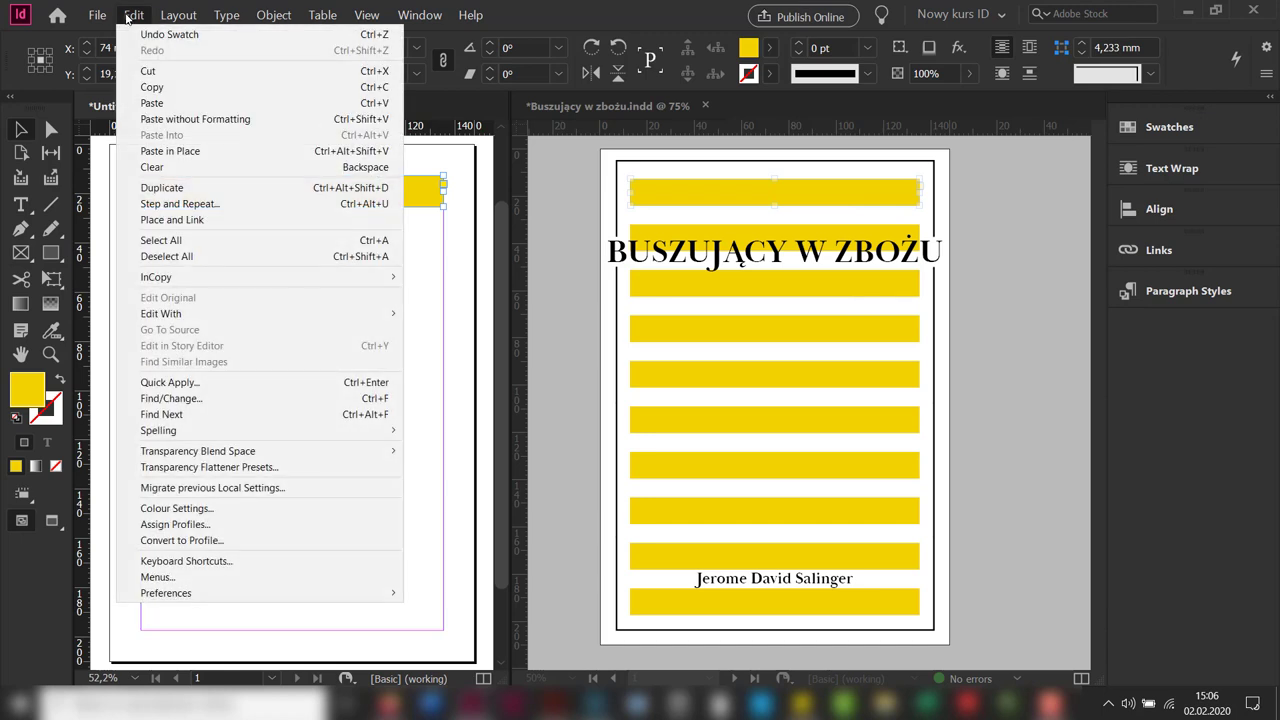
click(180, 203)
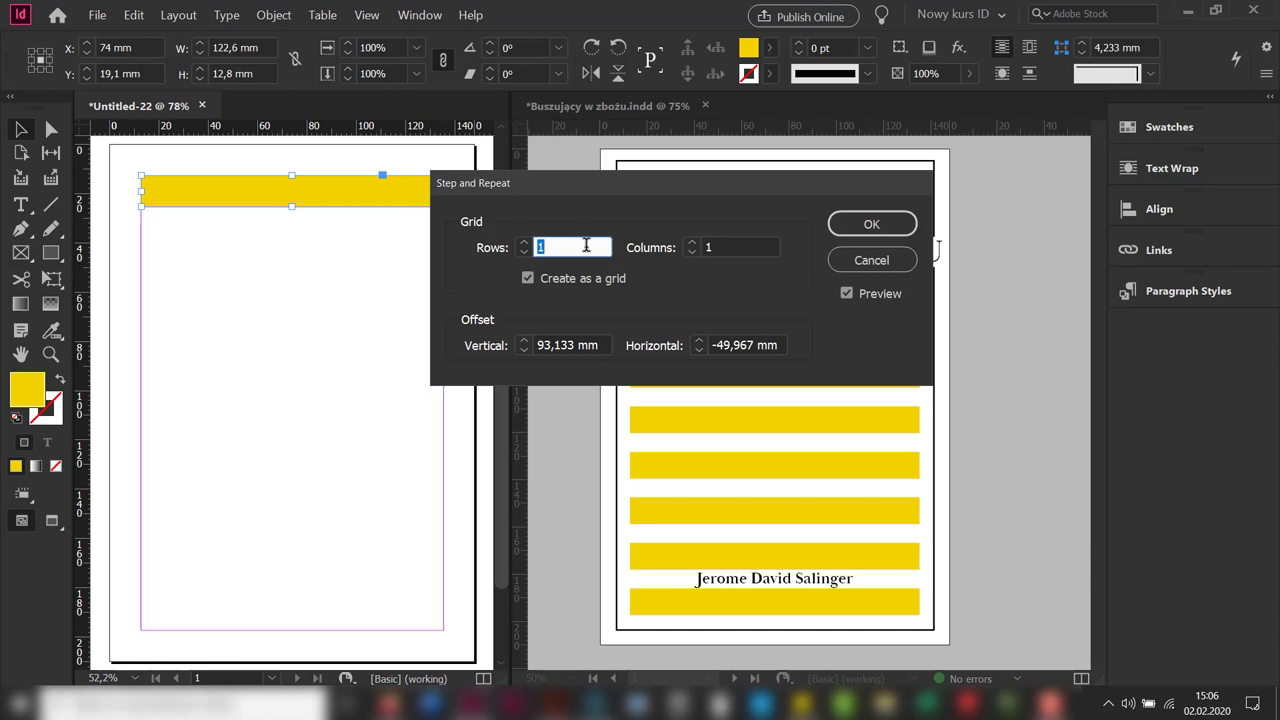
double_click(781, 345)
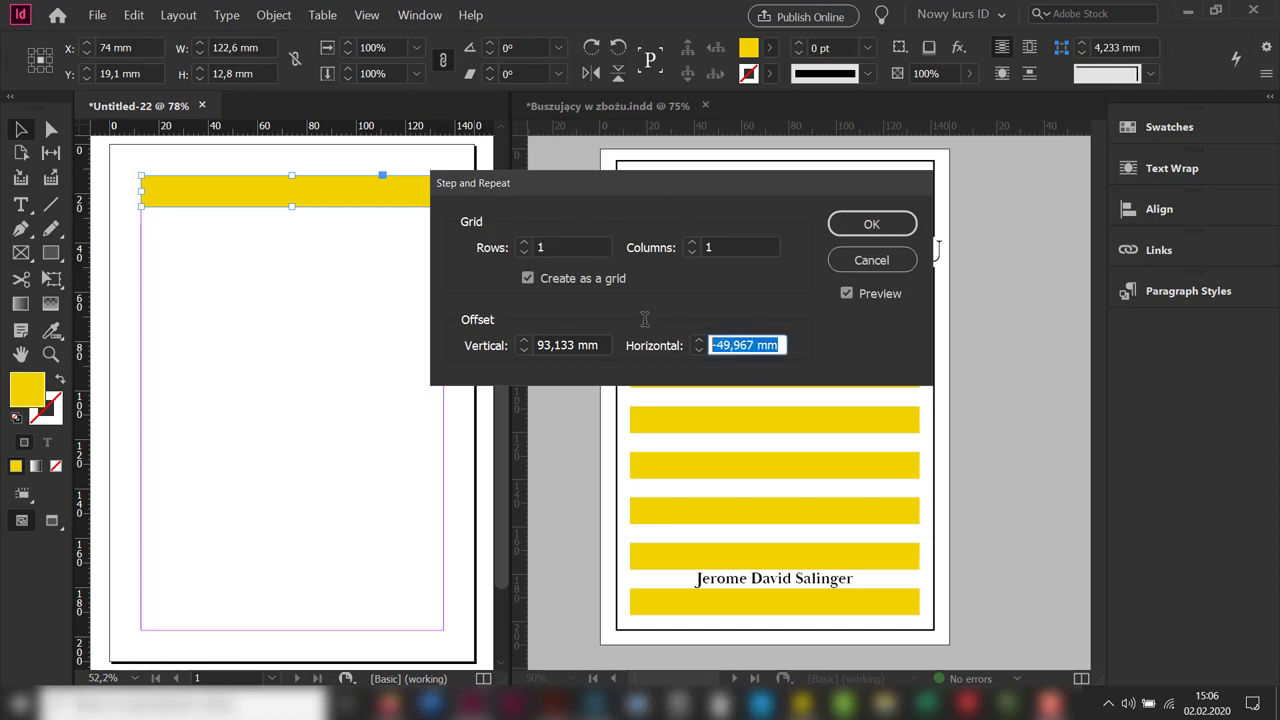
text(0)
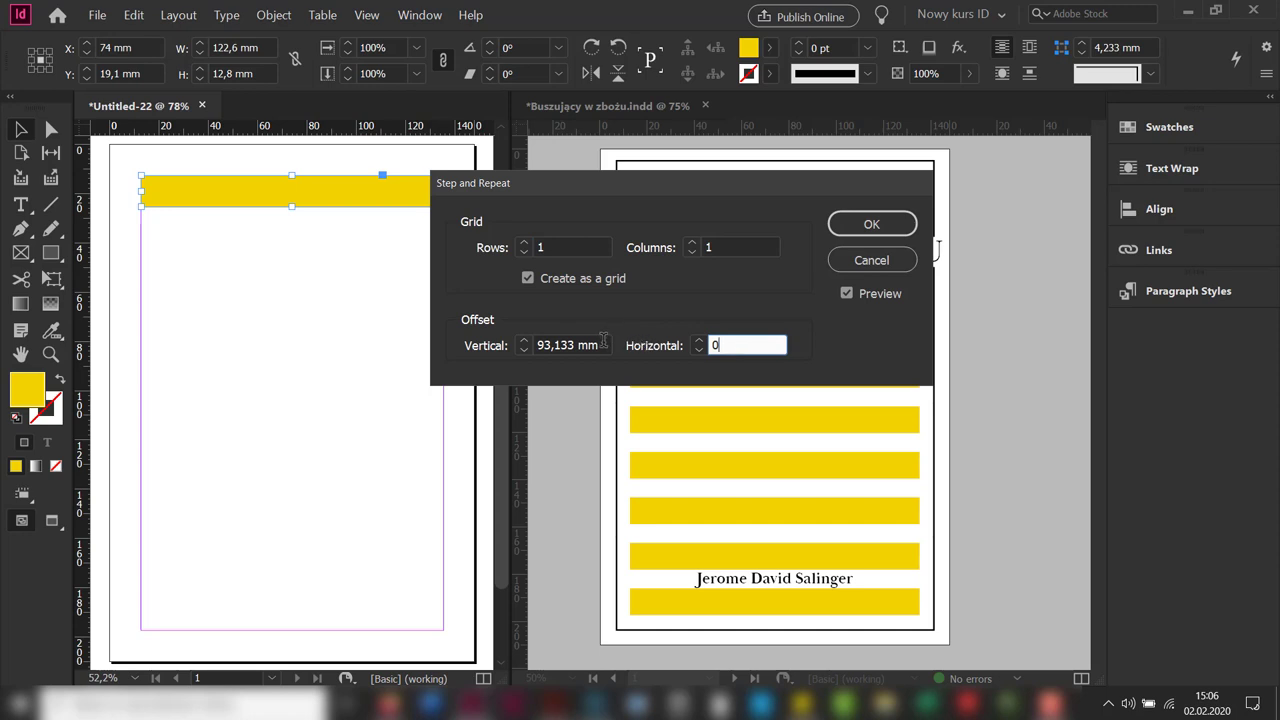
key(shift+Tab)
text(16)
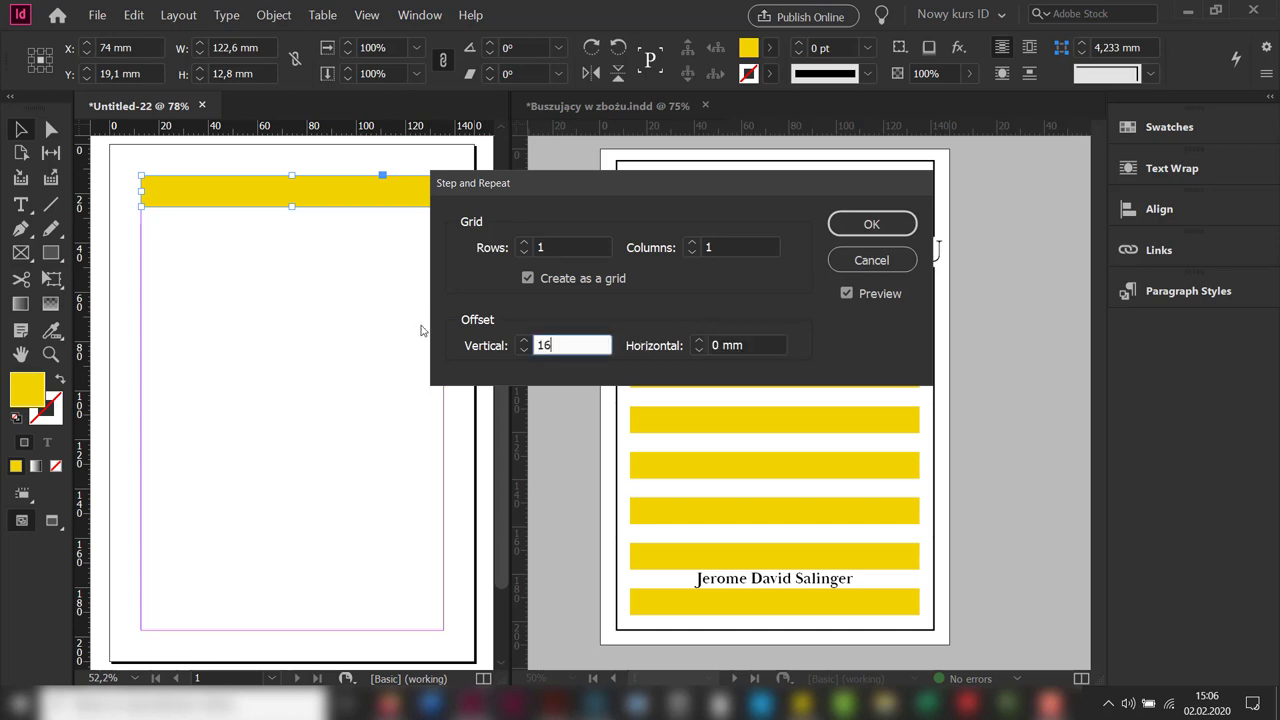
click(524, 243)
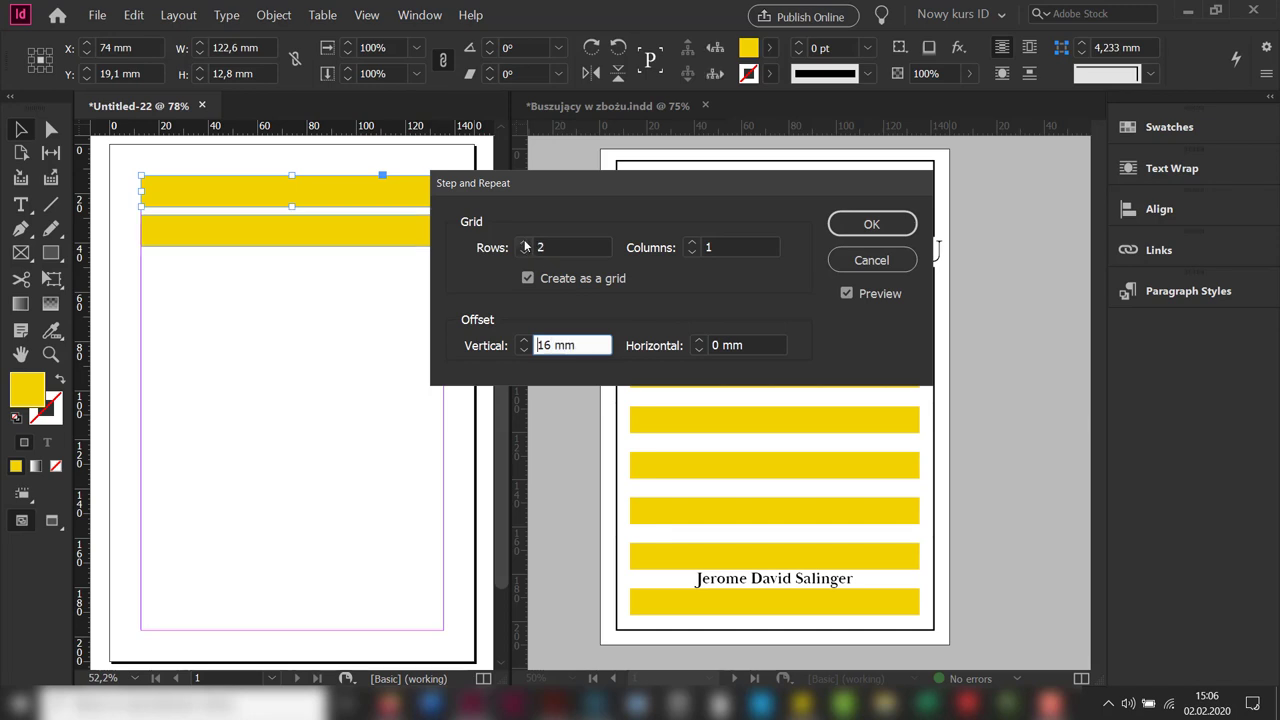
drag(571, 180, 576, 352)
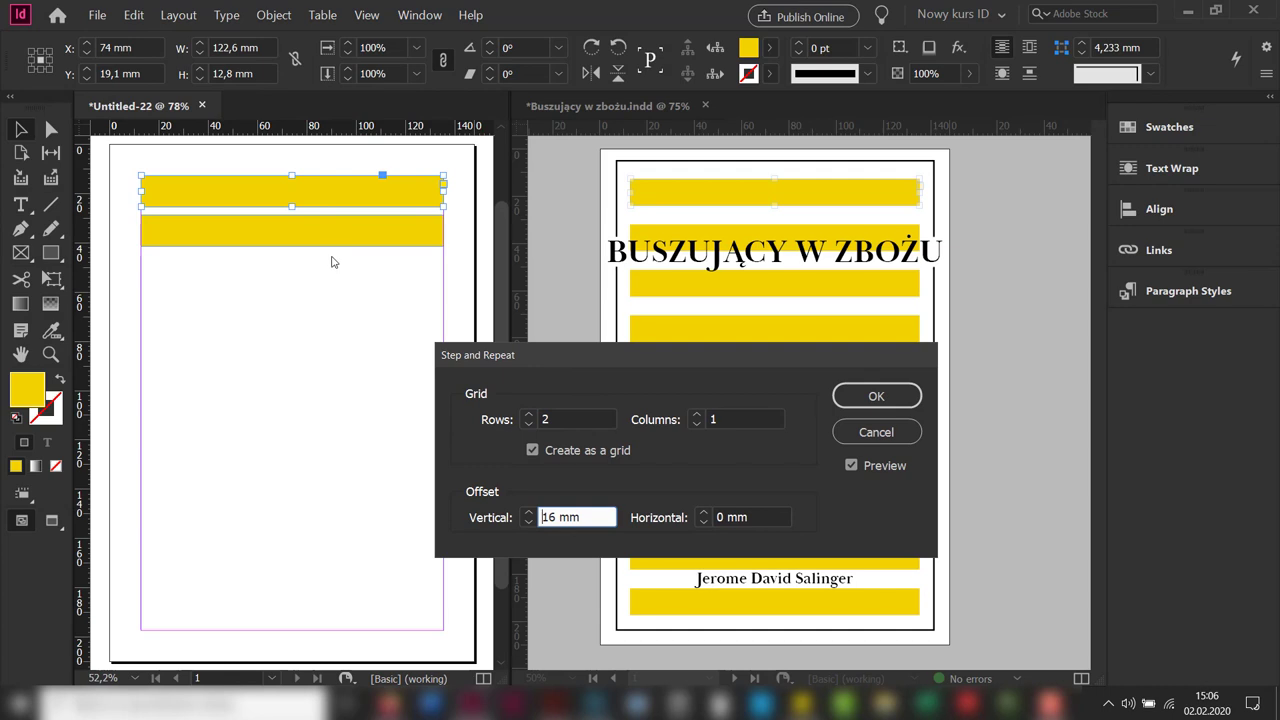
- Increase the vertical offset between the repeated stripes to 20 mm
click(529, 512)
click(529, 512)
click(529, 512)
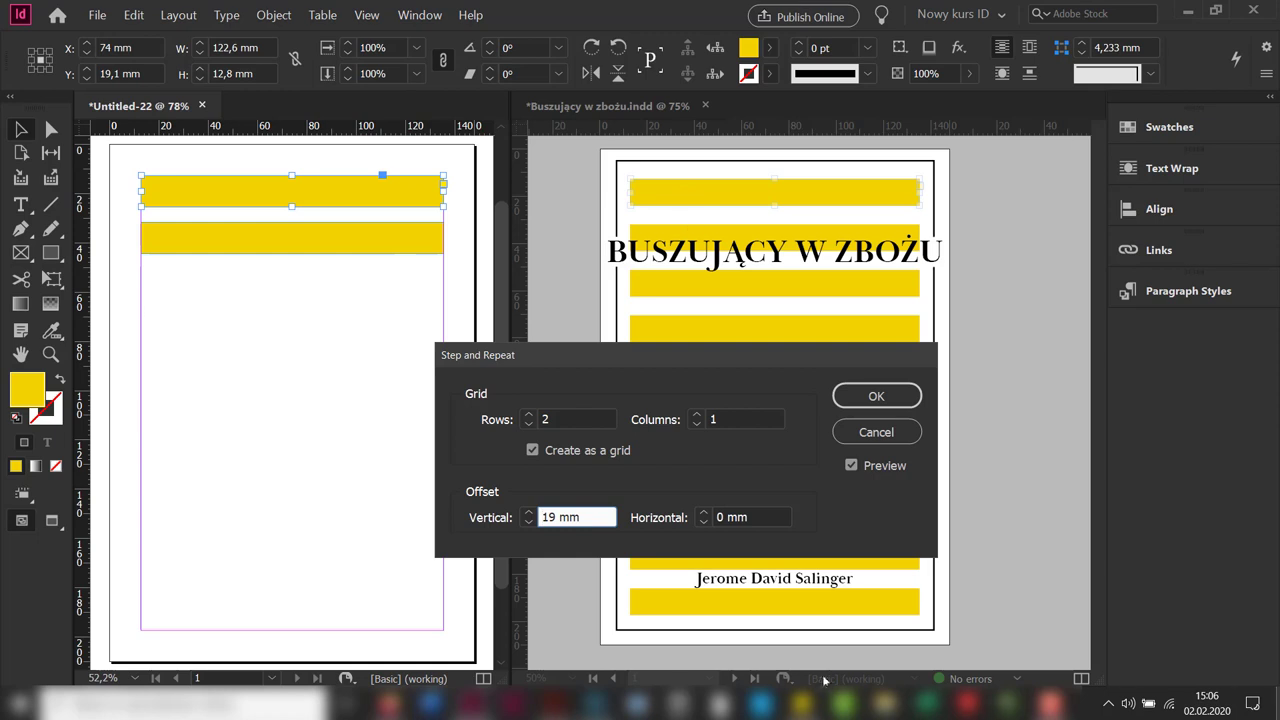
click(528, 513)
click(528, 513)
click(528, 522)
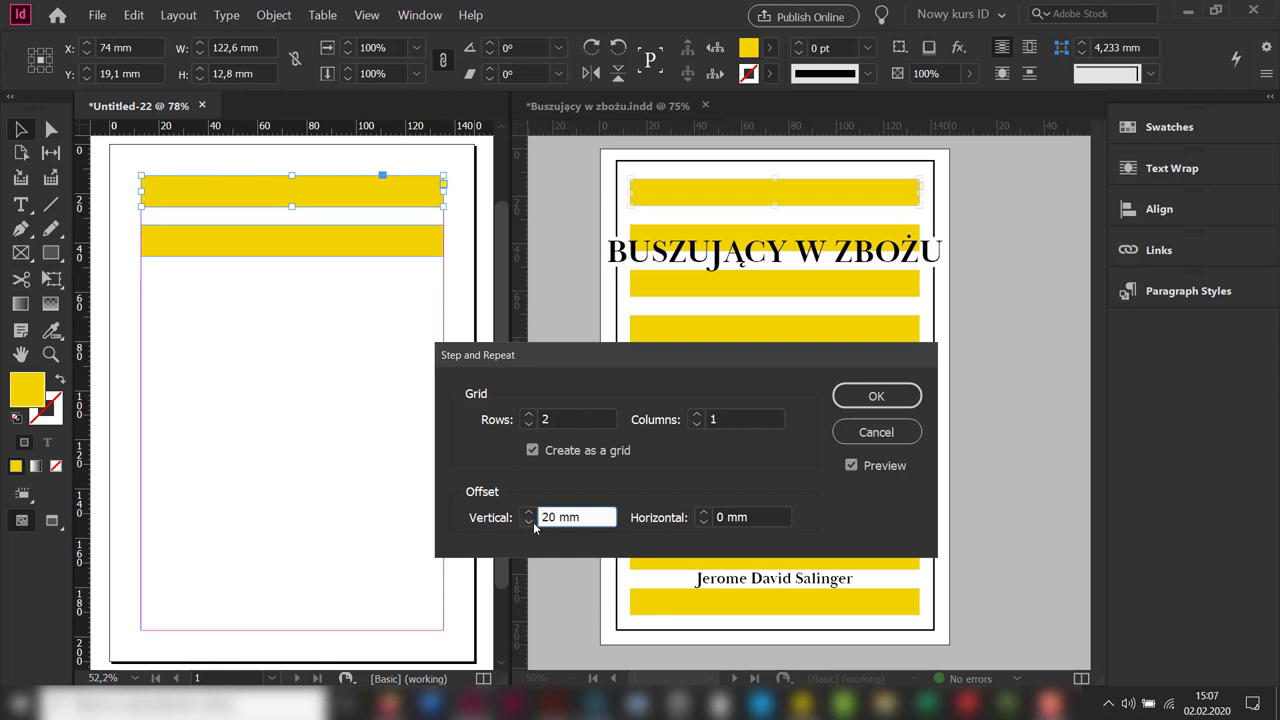
- Raise the number of rows to 9 and apply the Step and Repeat to the stripe
click(530, 415)
click(530, 415)
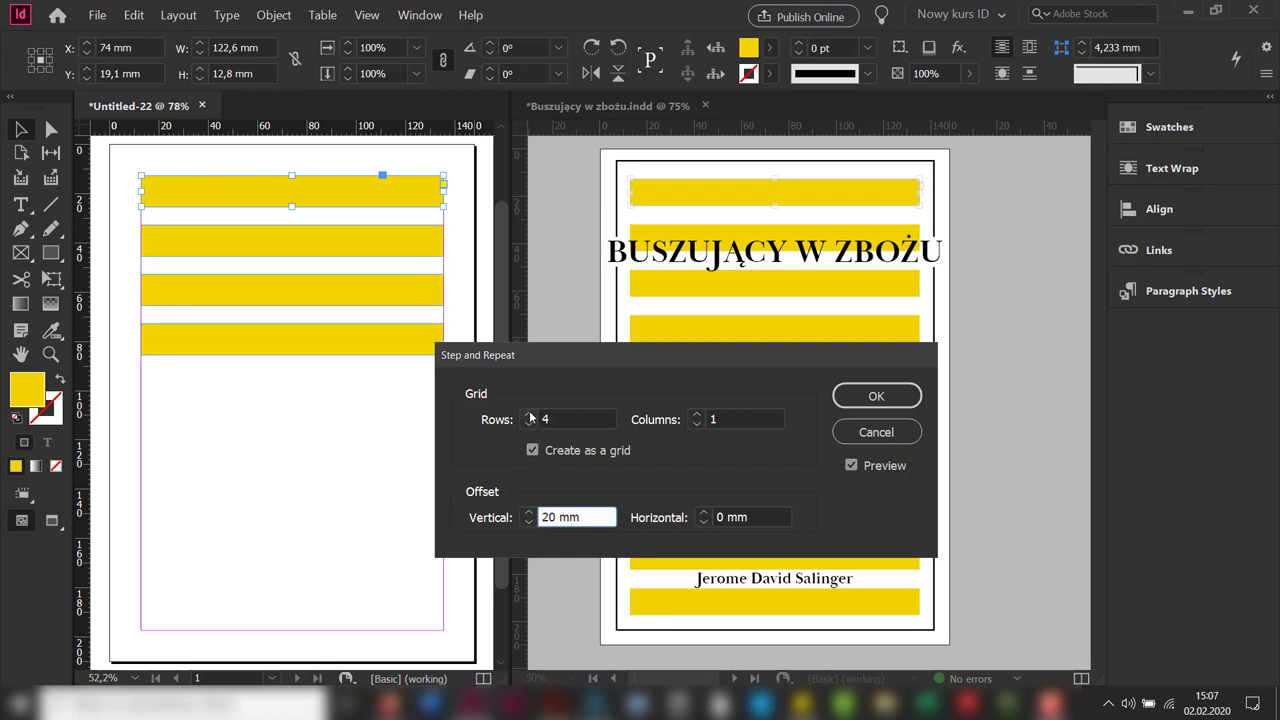
click(530, 415)
click(530, 415)
click(530, 415)
click(530, 415)
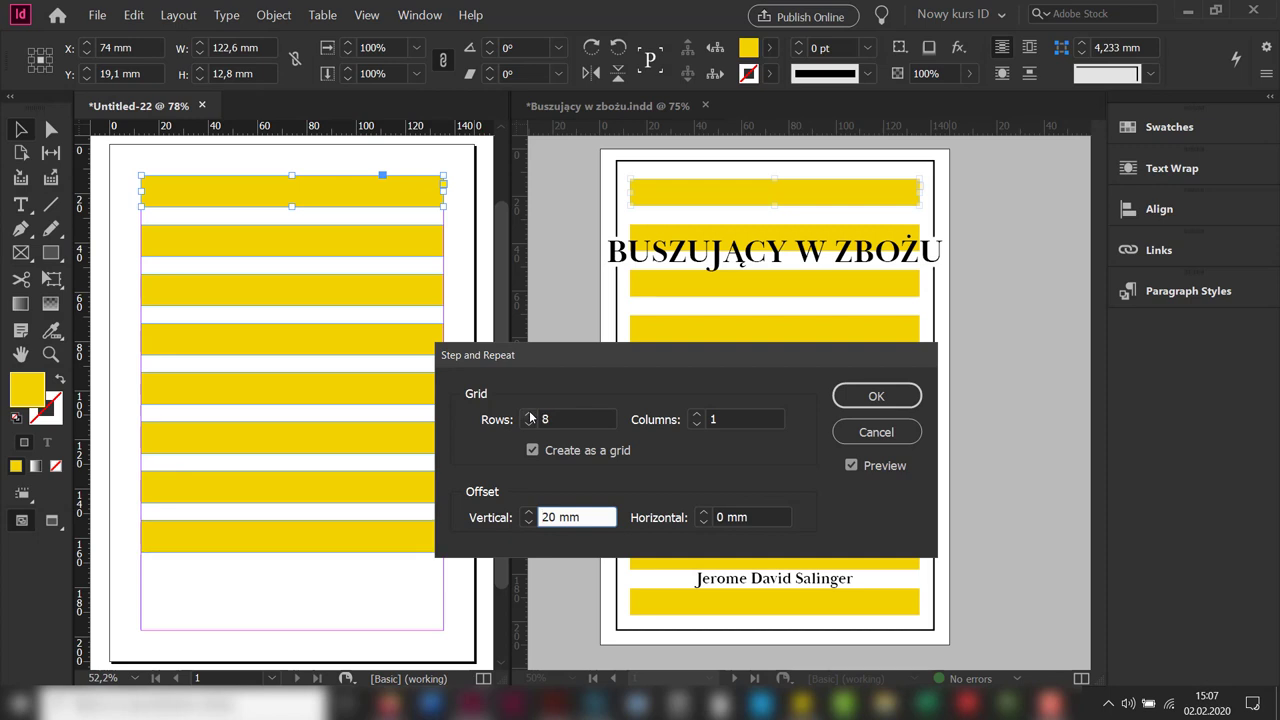
click(530, 415)
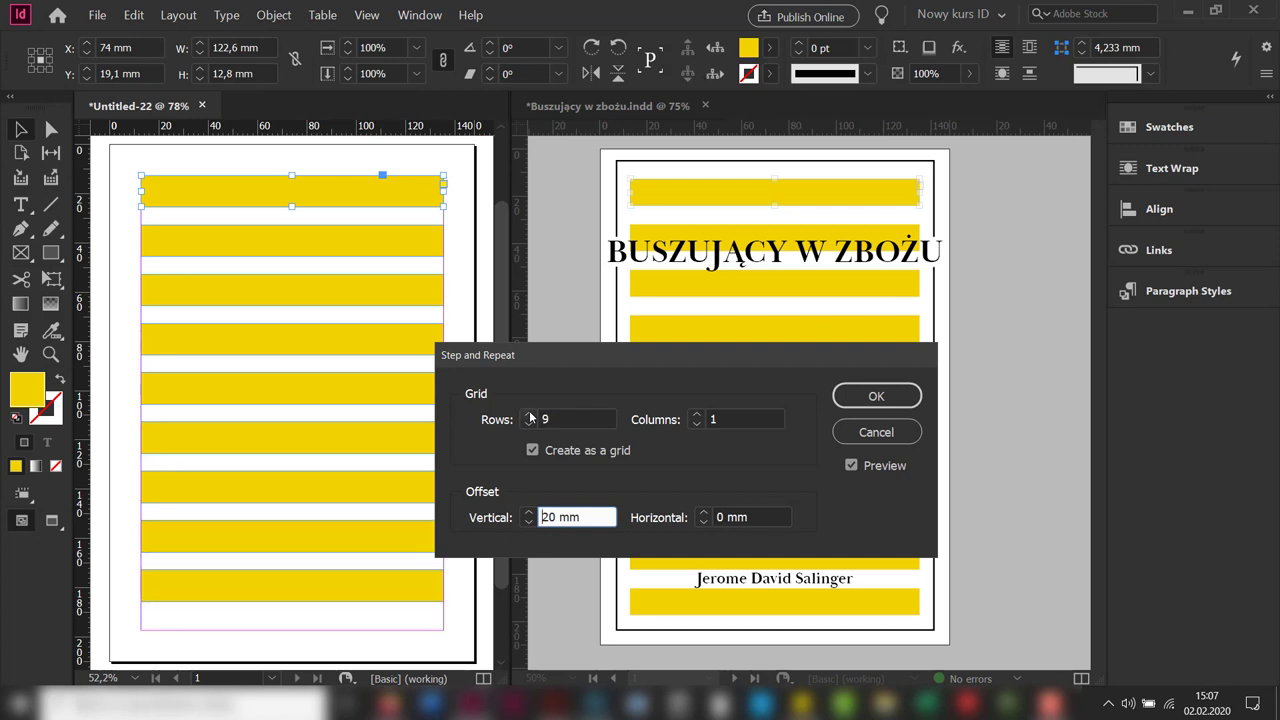
click(858, 397)
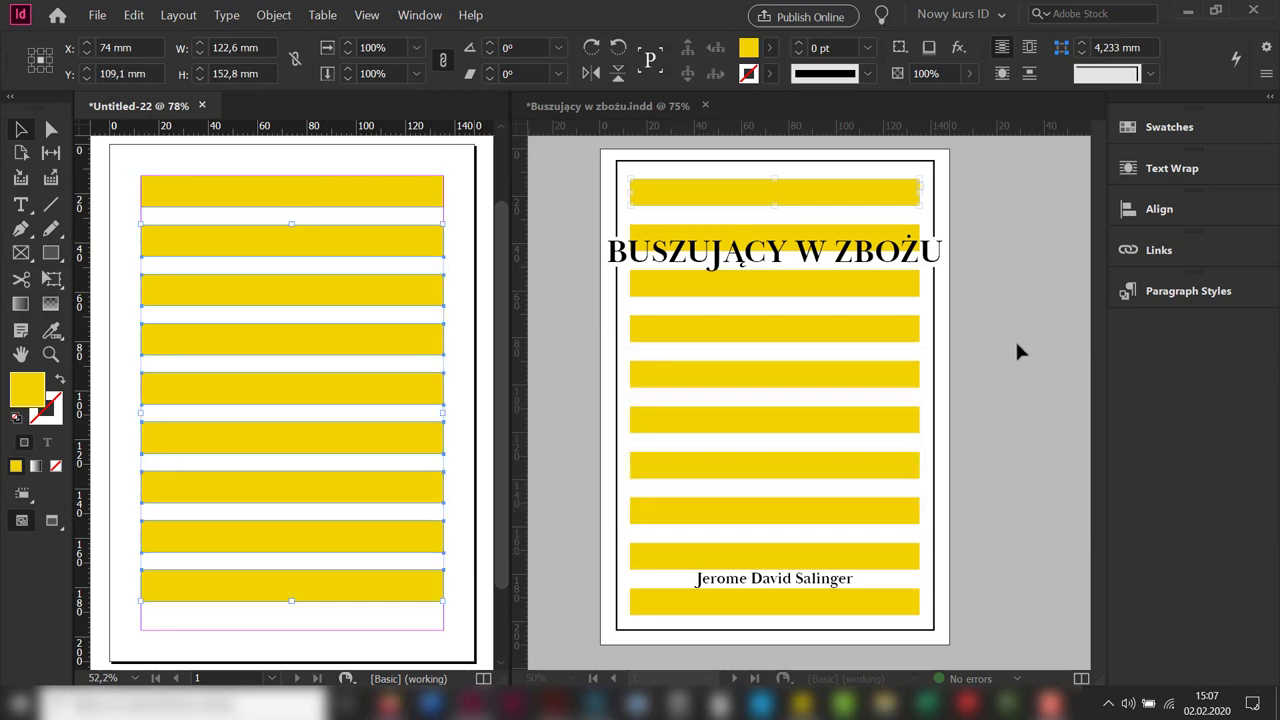
- Move only the lowest stripe straight down so its lower edge sits on the page's bottom margin
click(472, 598)
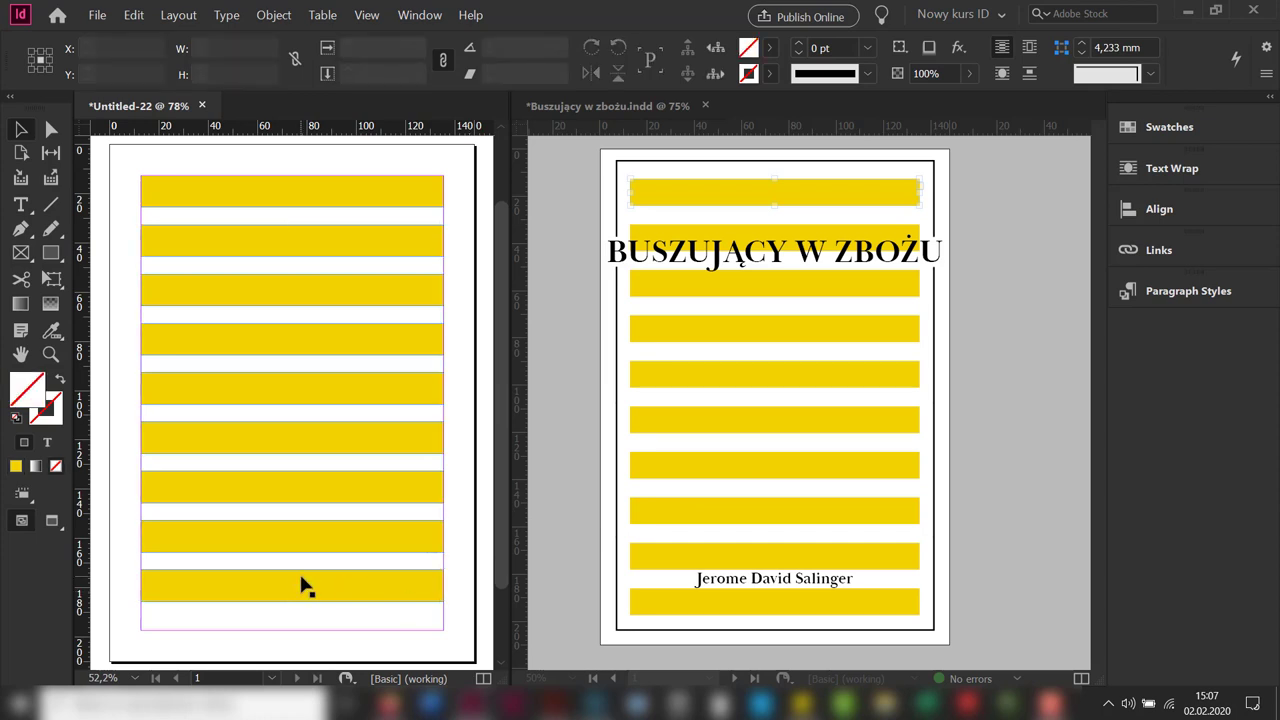
drag(301, 578, 306, 613)
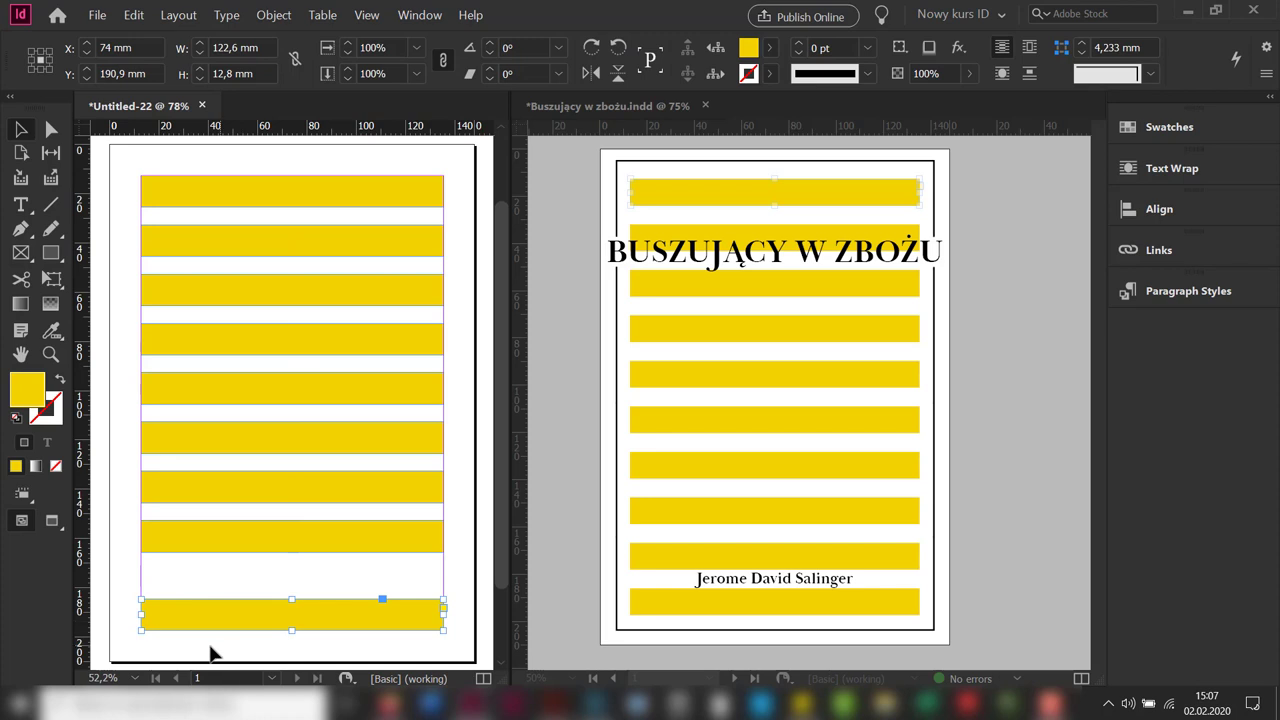
- Distribute all nine yellow stripes evenly by their vertical centers and group them
click(466, 646)
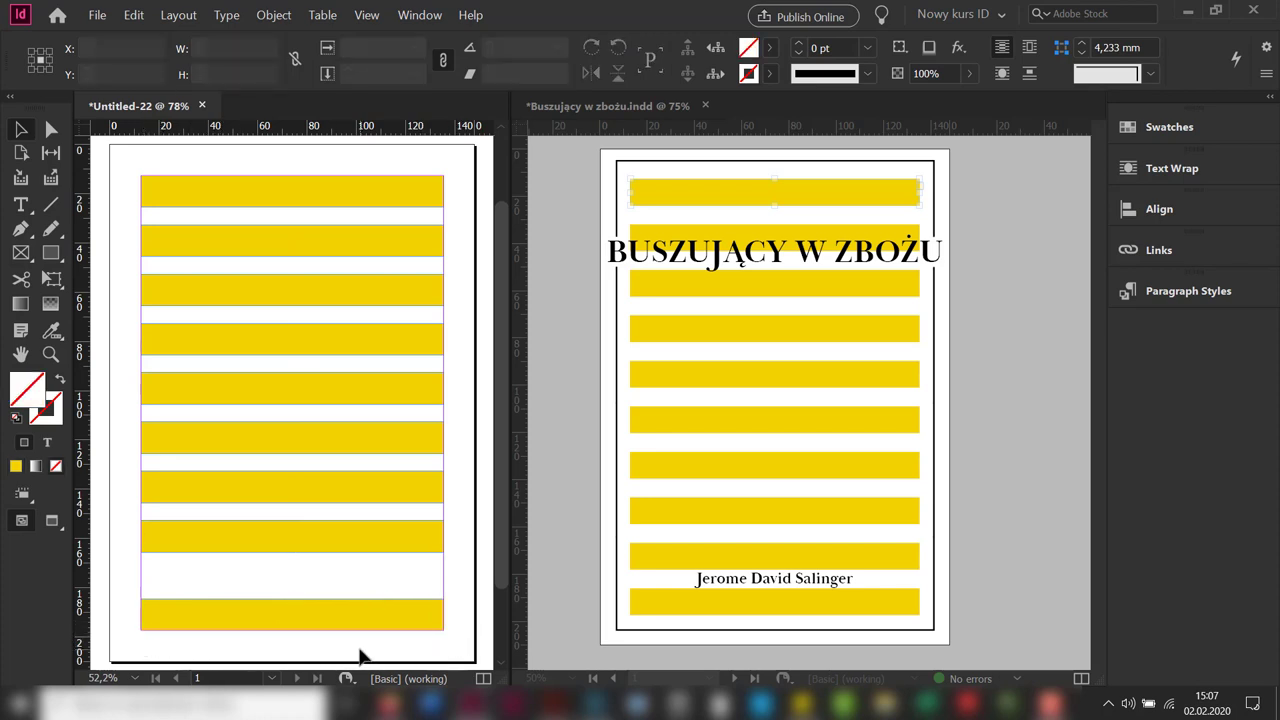
drag(457, 652, 330, 164)
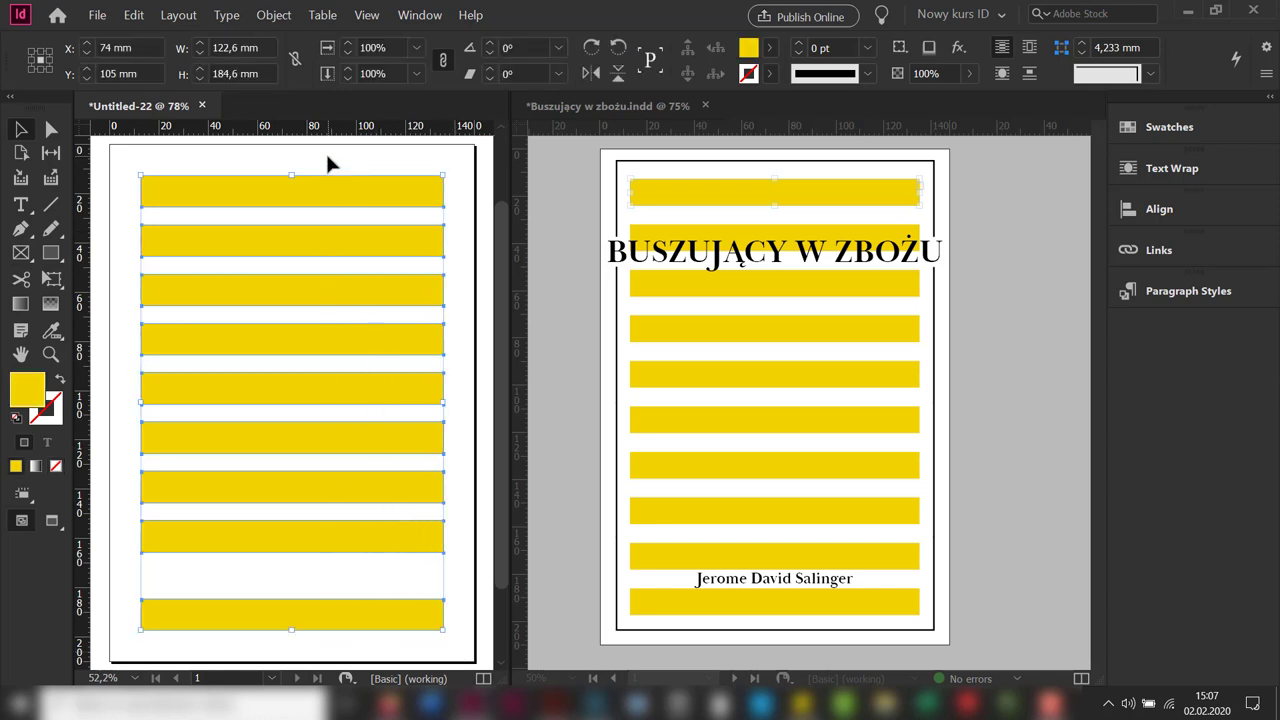
click(1180, 210)
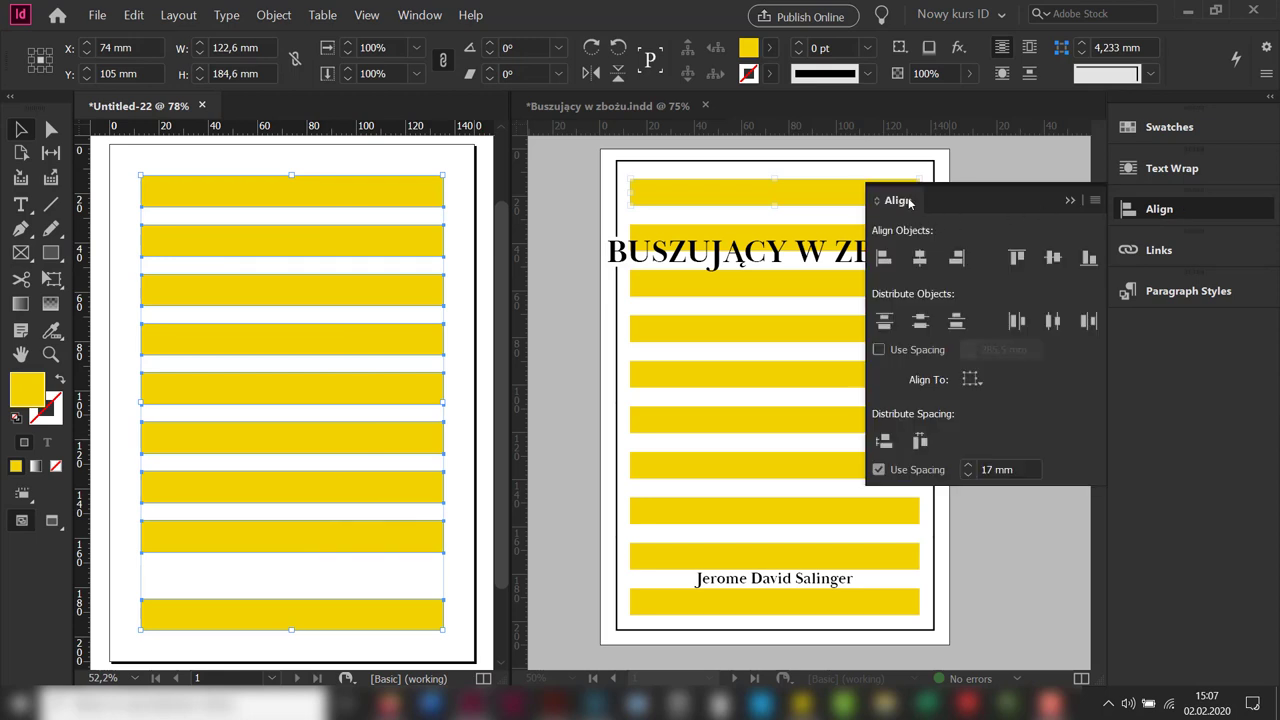
click(921, 325)
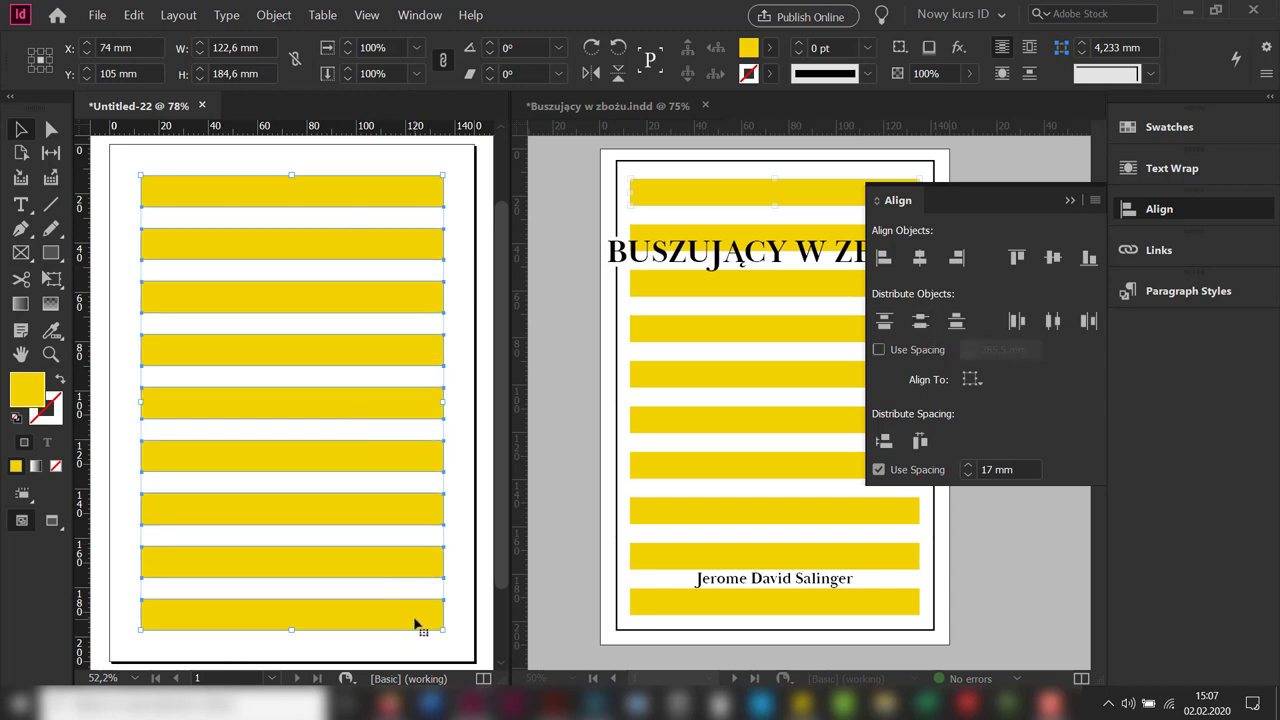
click(1071, 201)
key(ctrl+g)
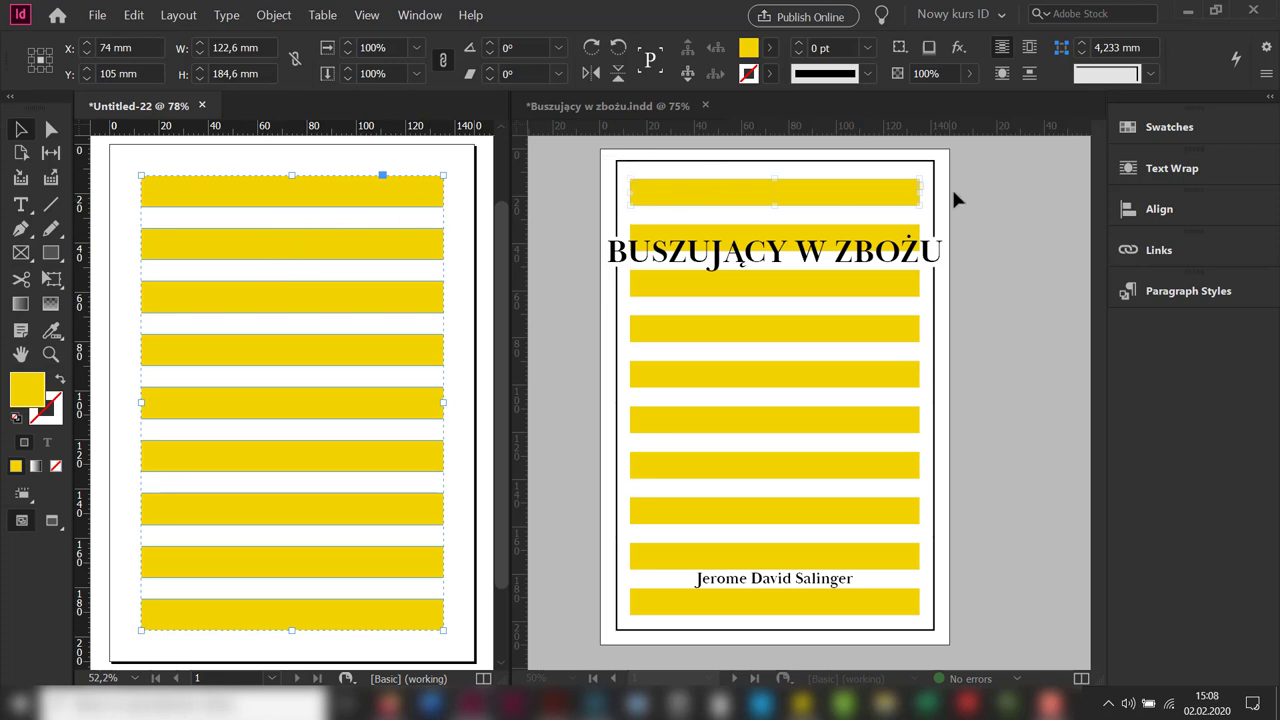
- Draw an unfilled rectangle about 139 × 203 mm around the stripes, just inside the page edges, and color its stroke [Black]
click(217, 162)
click(48, 255)
mouse_move(121, 155)
mouse_down()
mouse_move(256, 233)
mouse_move(410, 424)
mouse_move(471, 534)
mouse_move(474, 641)
mouse_up()
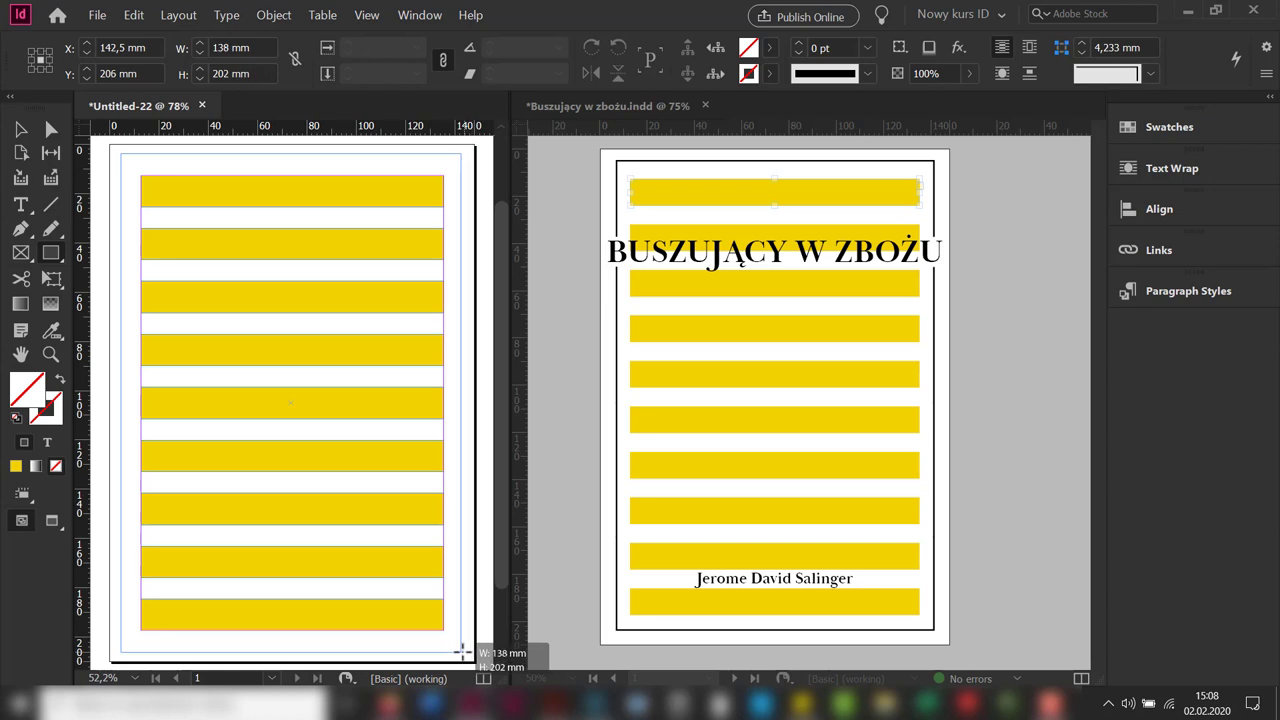
click(768, 75)
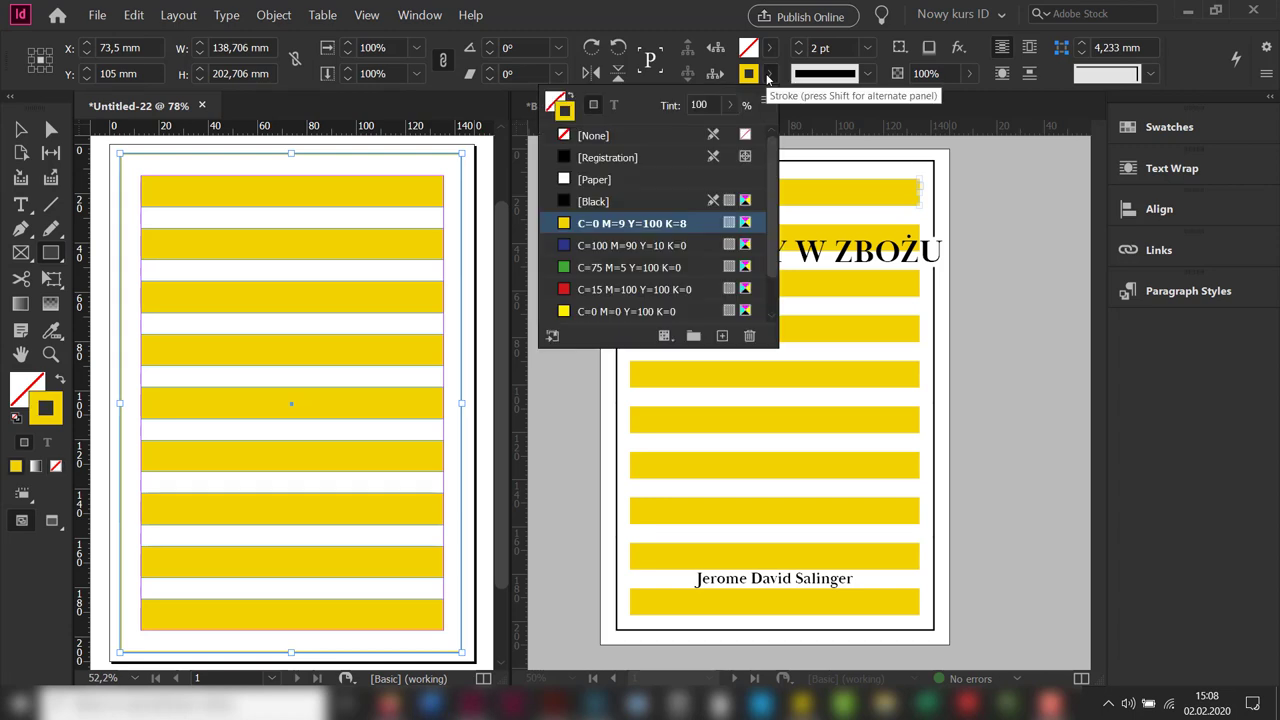
click(607, 201)
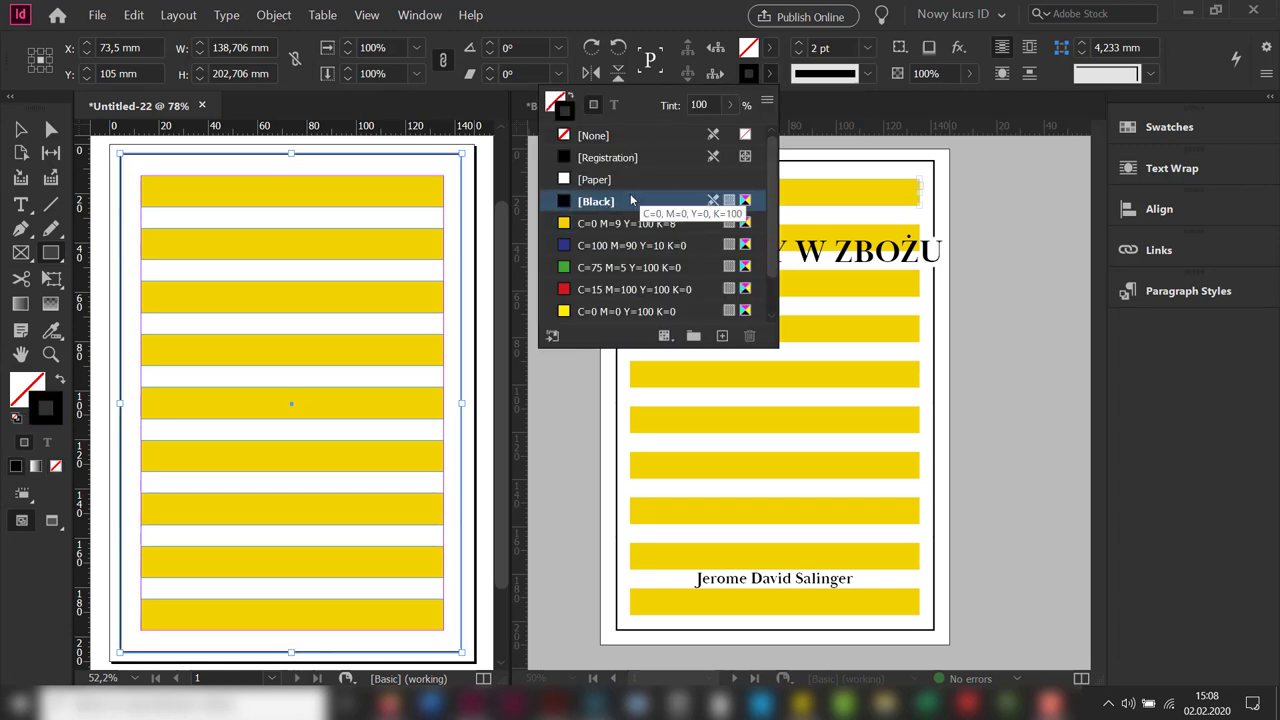
- Widen the new document's view, then align the black frame and the stripe group on their horizontal centers
drag(542, 313, 681, 285)
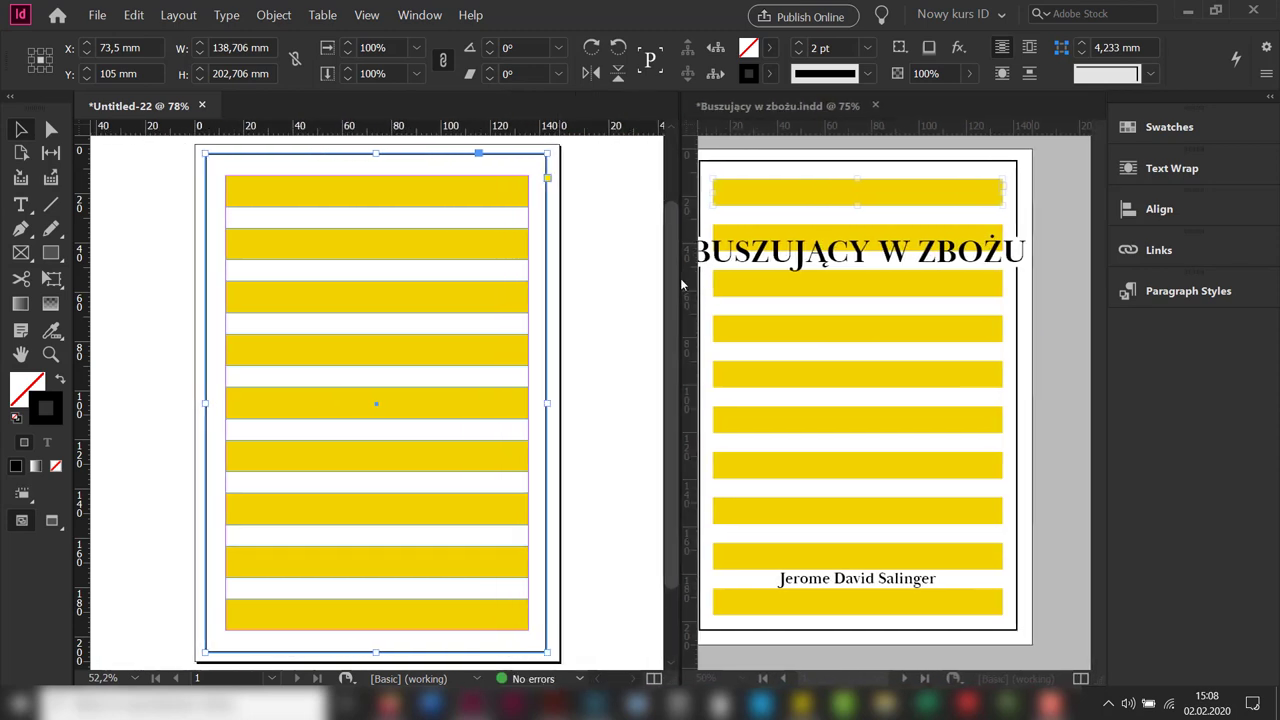
click(157, 366)
mouse_move(157, 366)
mouse_down()
mouse_move(186, 286)
mouse_move(174, 366)
mouse_up()
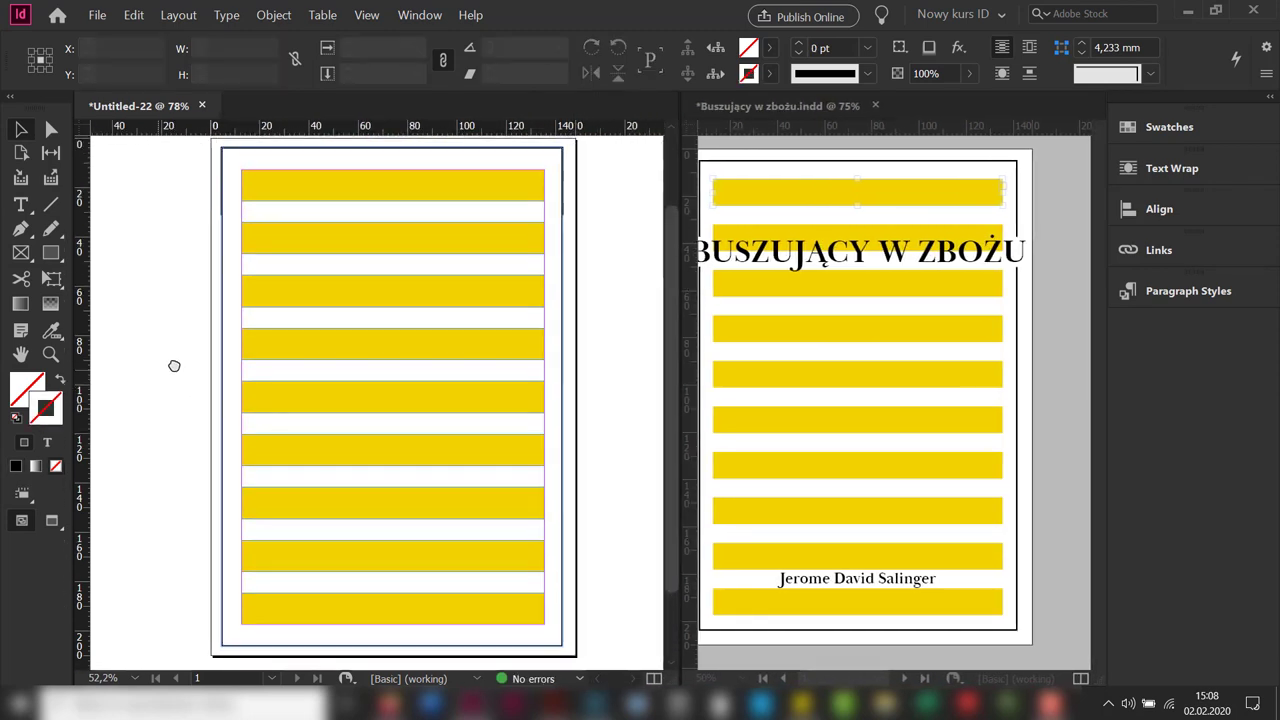
click(229, 157)
double_click(493, 203)
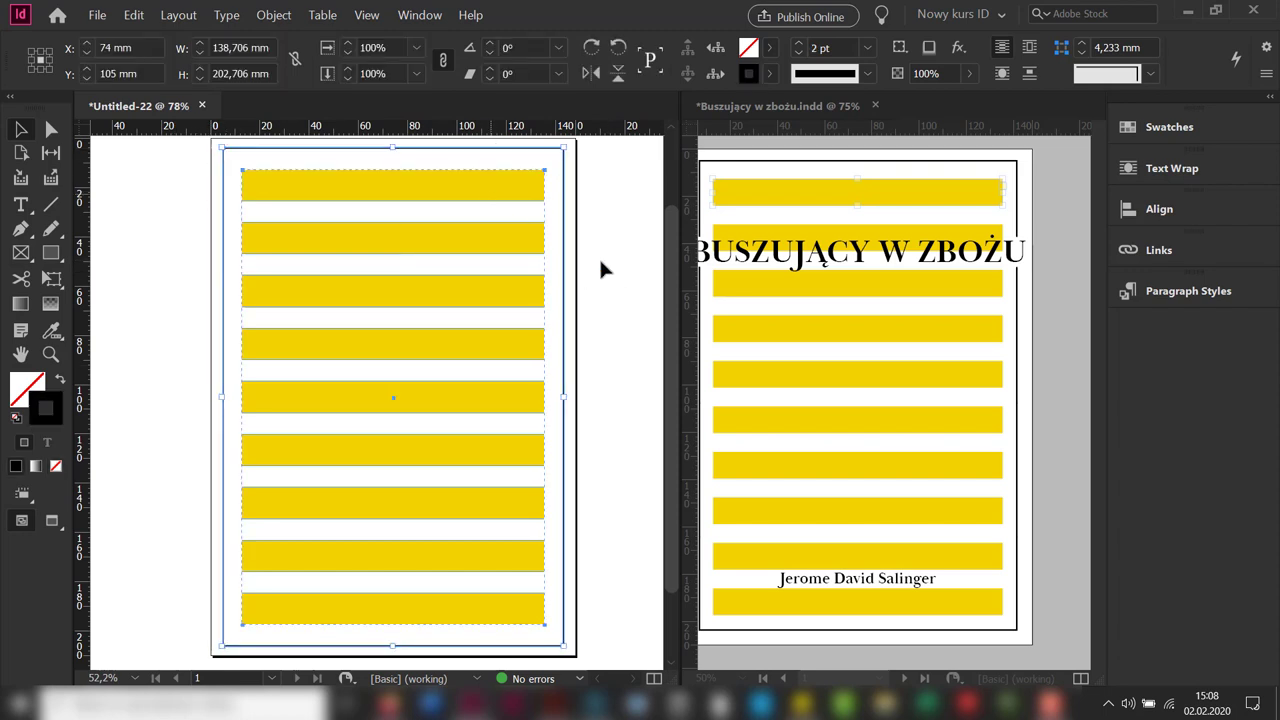
click(1181, 208)
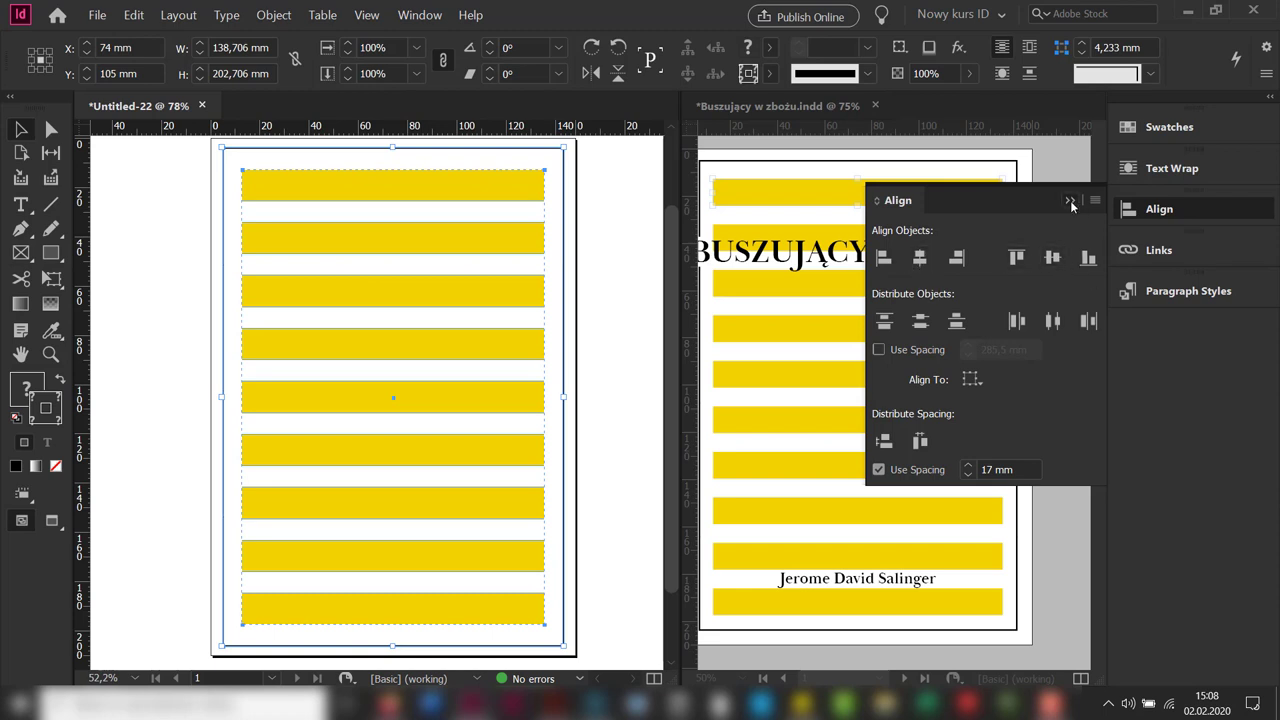
click(1070, 202)
click(631, 357)
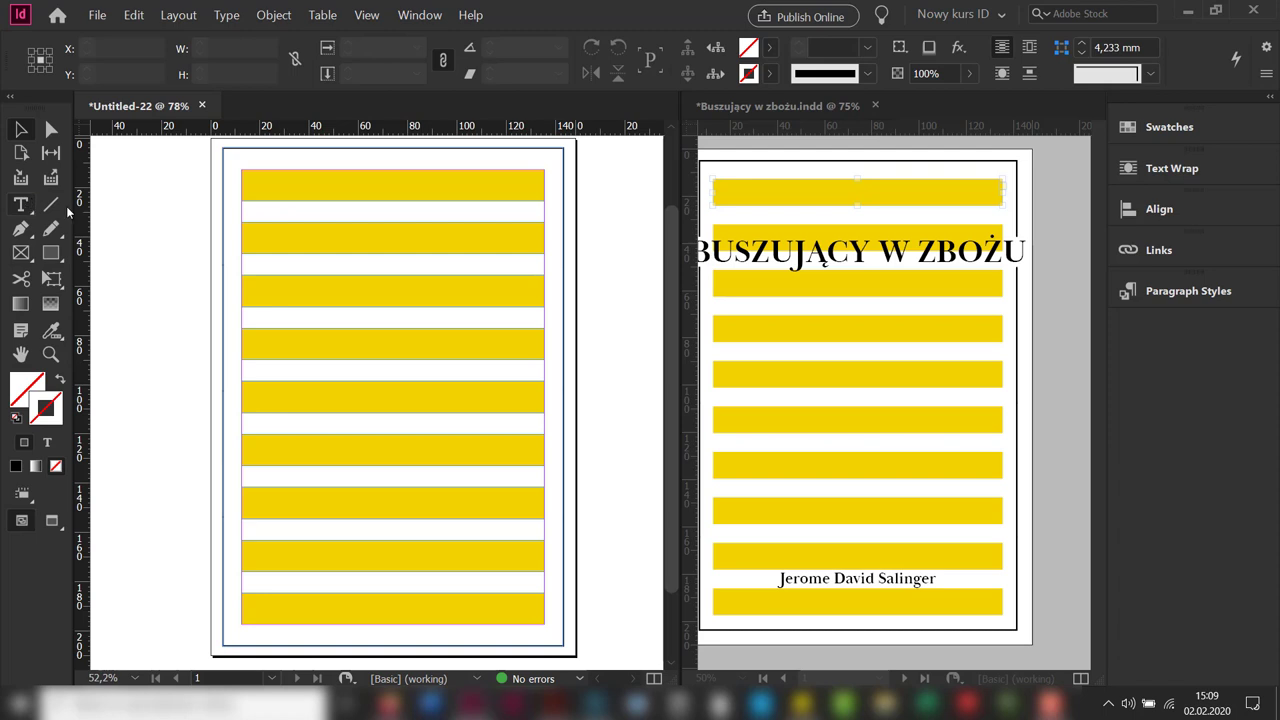
- Draw a text frame about 130 mm wide over the second and third stripes and set its font to Baskerville URW
drag(236, 205, 555, 325)
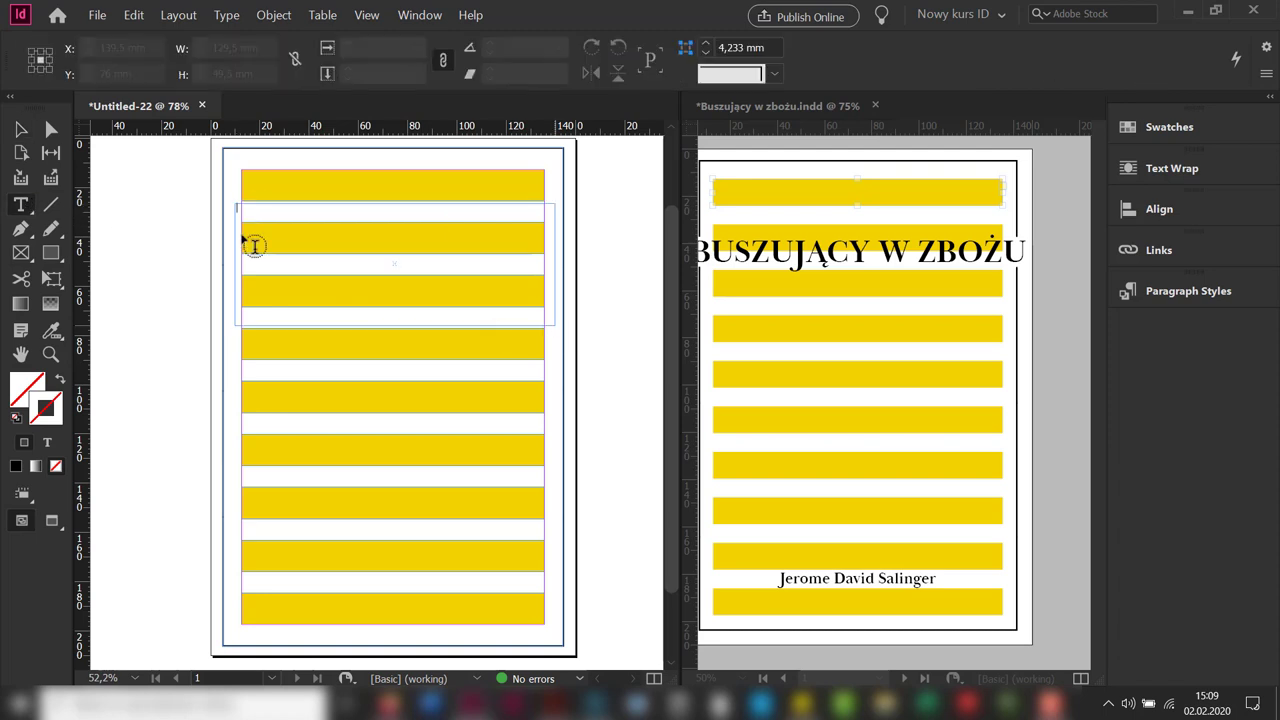
click(128, 42)
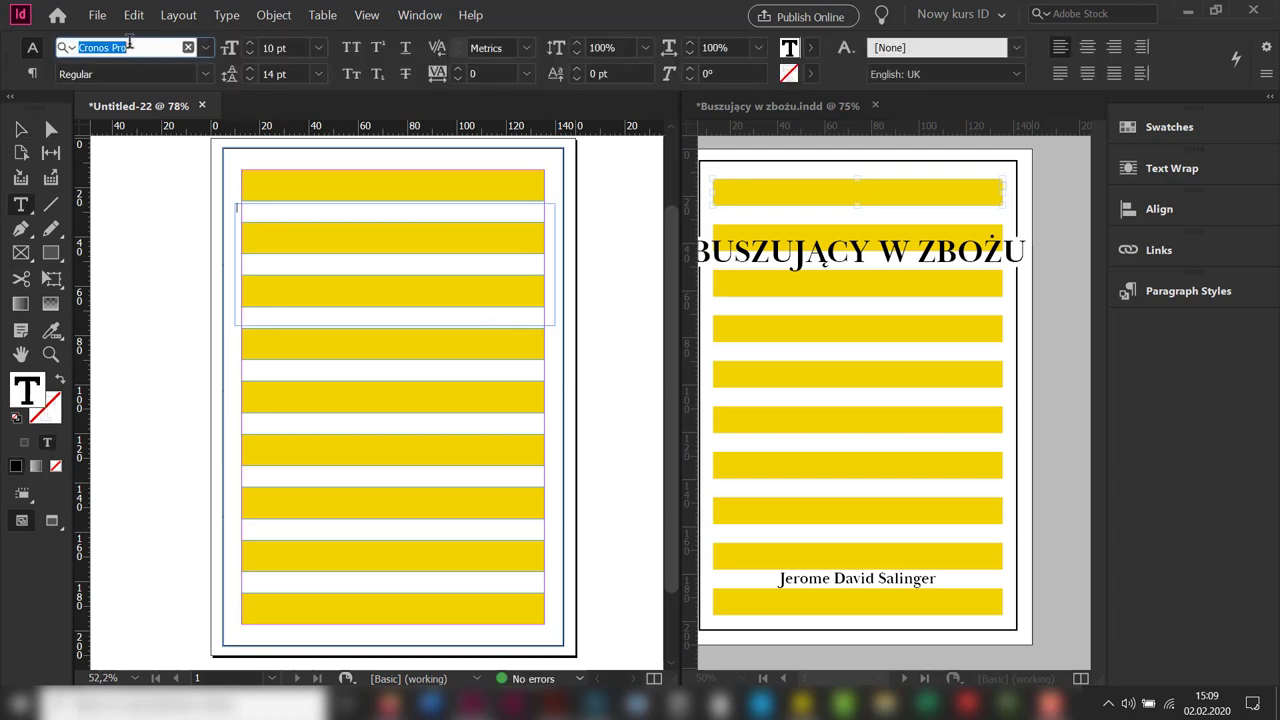
text(Baskerville URW)
key(Return)
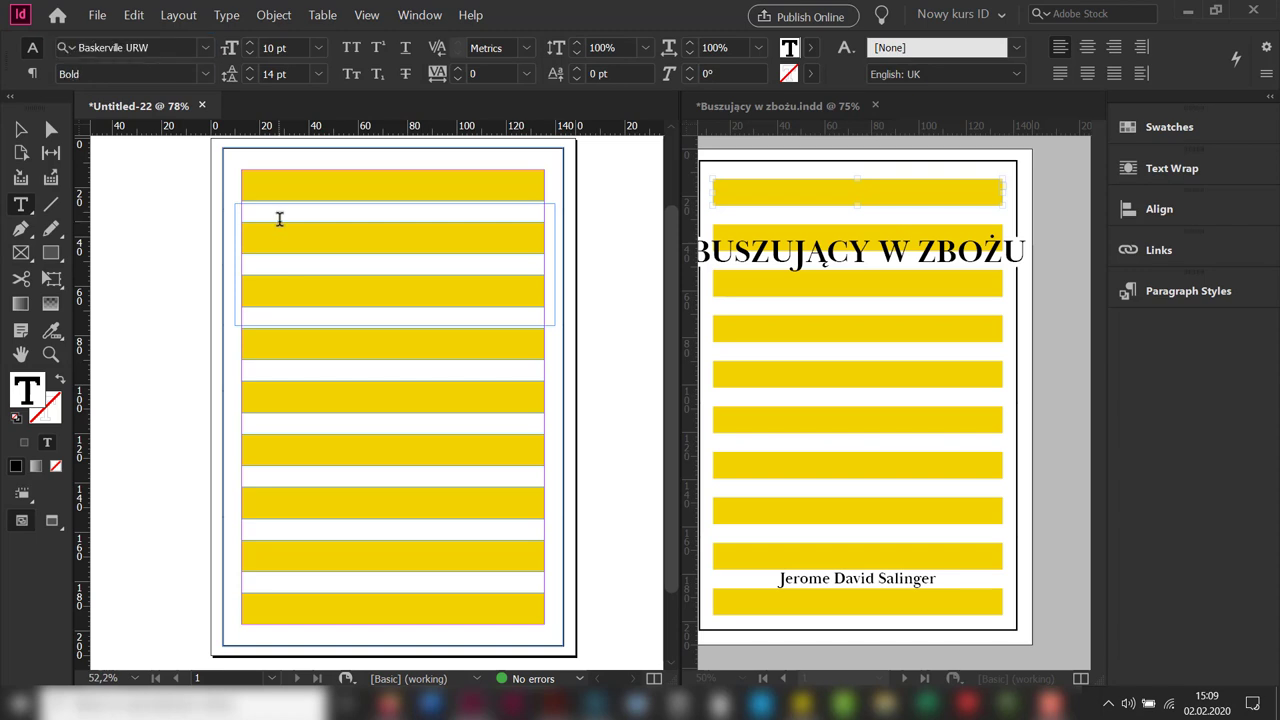
- Turn on All Caps and enter the title "Buszujący w zbożu" in the text frame
click(348, 48)
text(Bus)
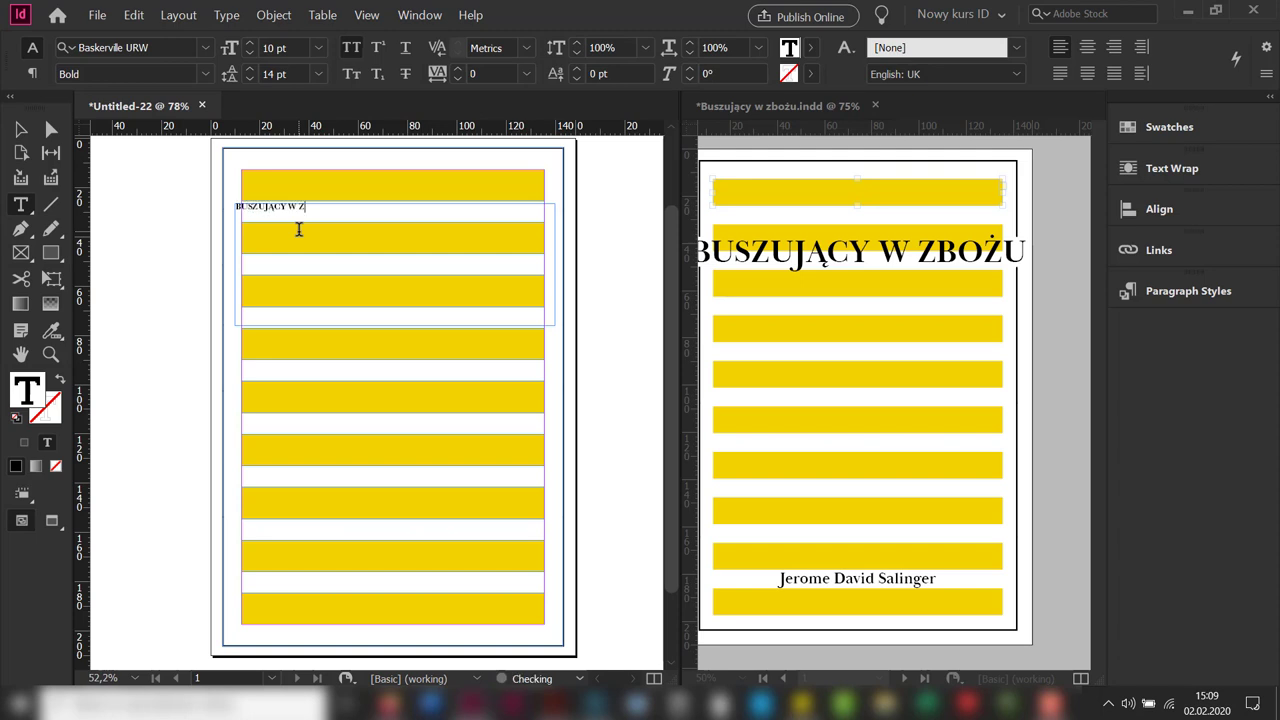
text(zujący w zbożu)
- Set the whole title to 36 pt and center-align it
key(ctrl+a)
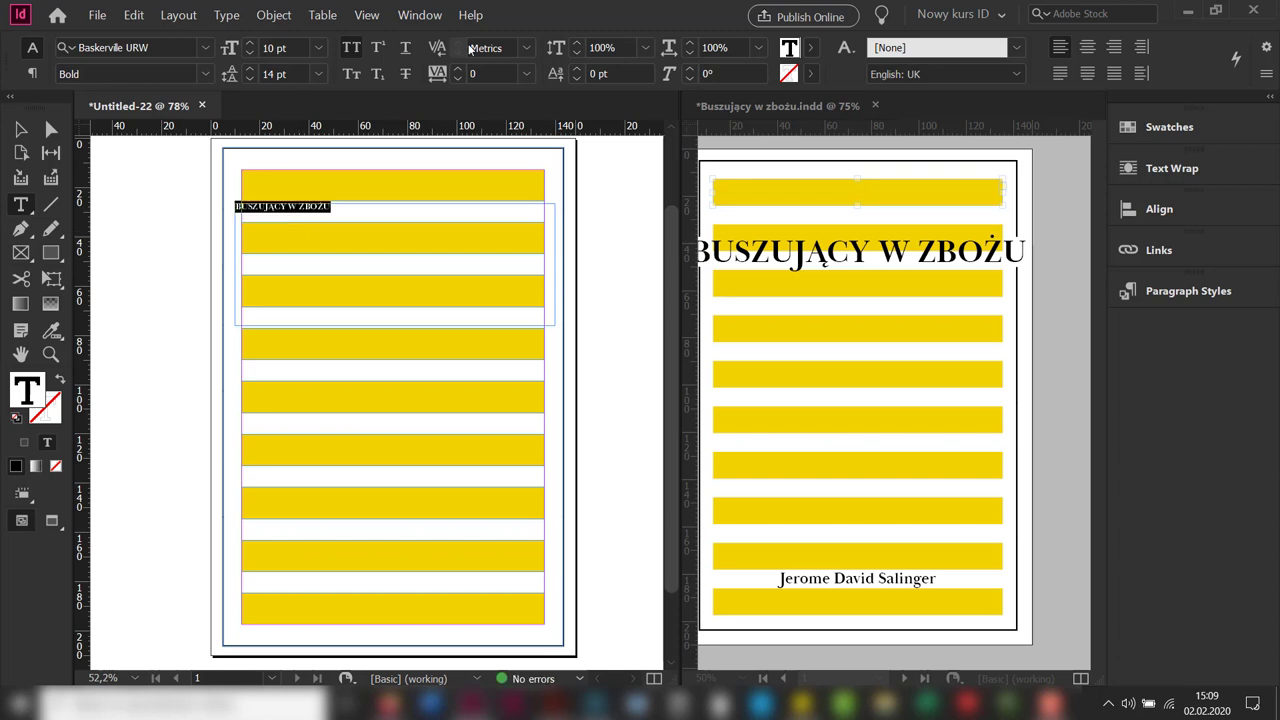
triple_click(290, 48)
text(36)
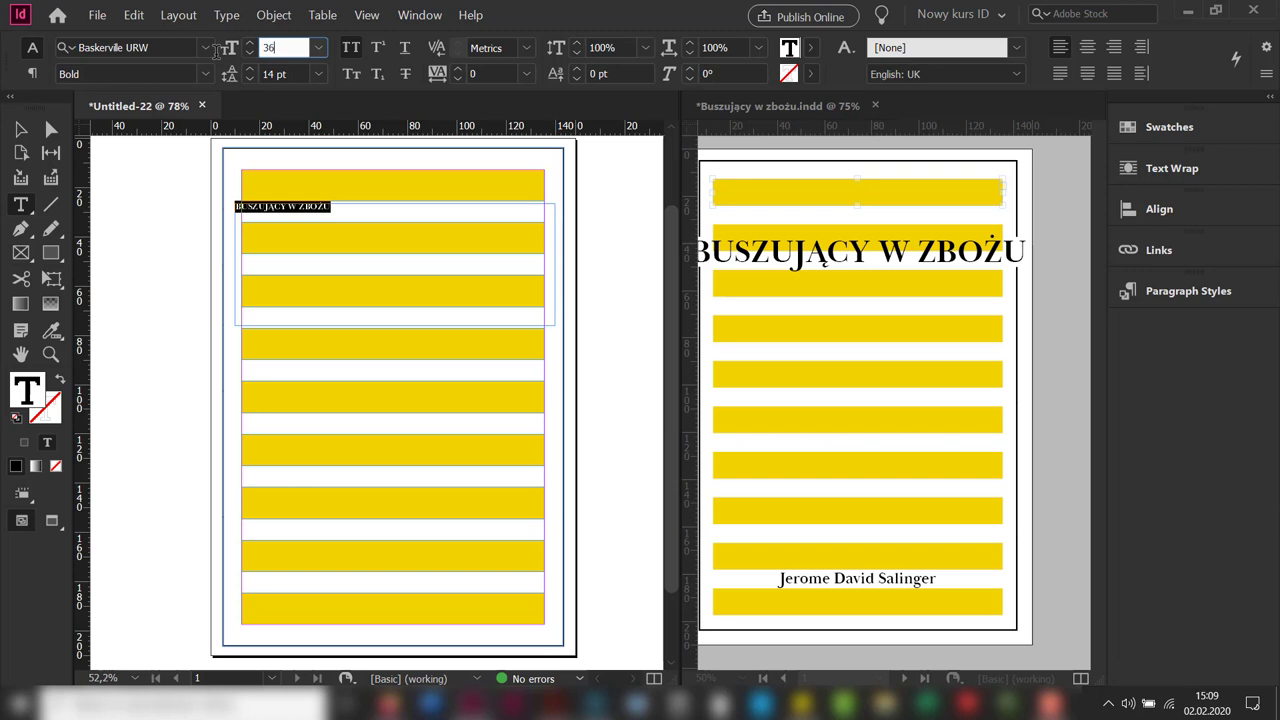
key(Return)
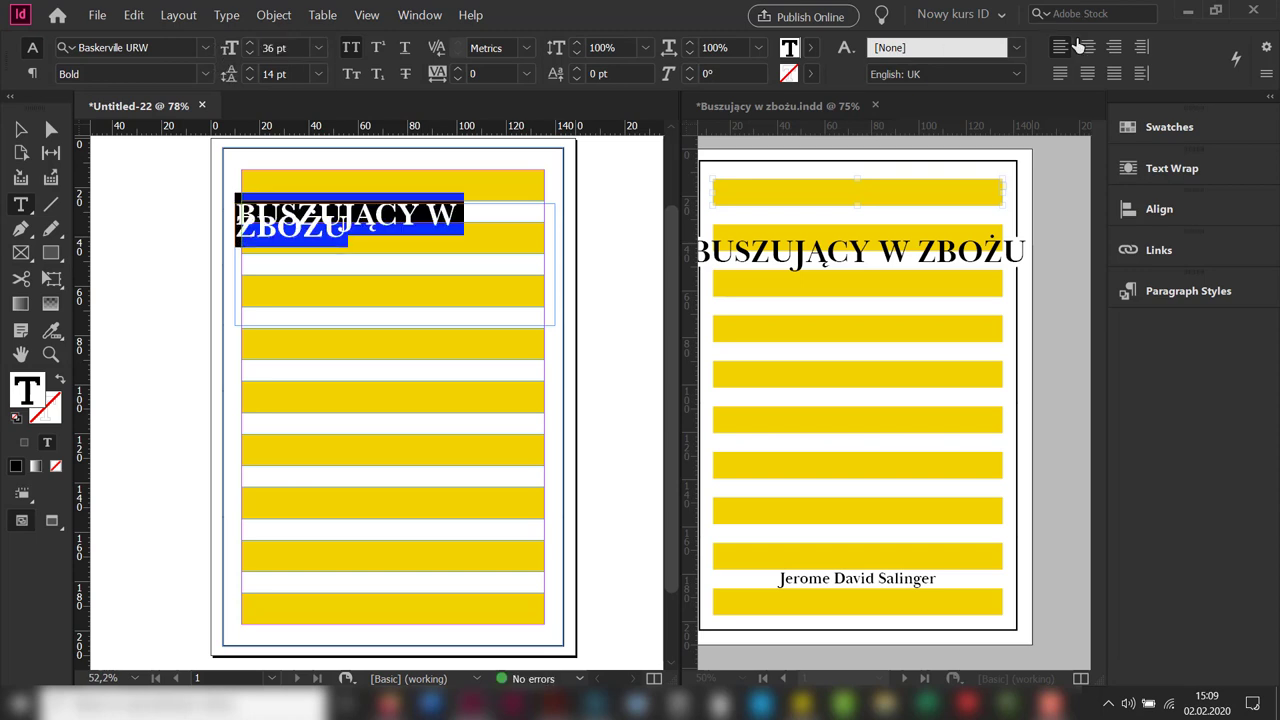
click(1087, 46)
key(Escape)
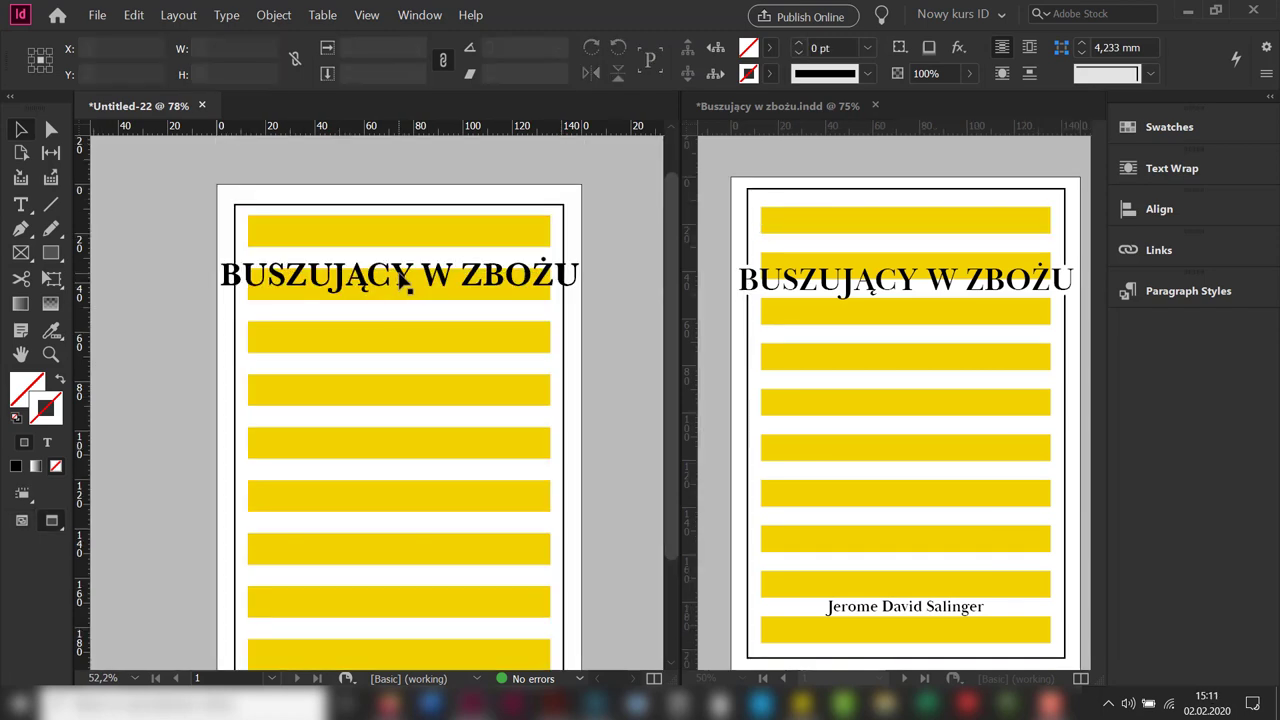
- Move the title straight down to about 46.5 mm vertically, overlapping the second stripe's lower edge, and set its tracking to 20
click(410, 282)
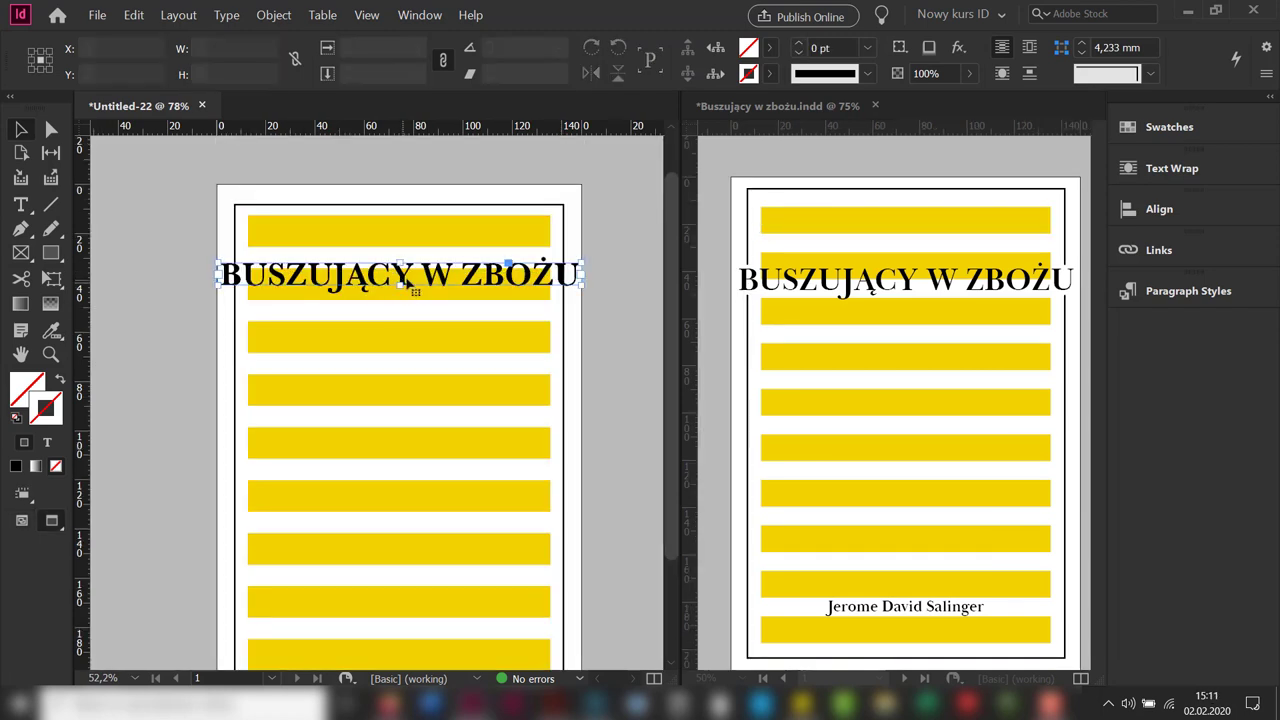
drag(410, 282, 410, 300)
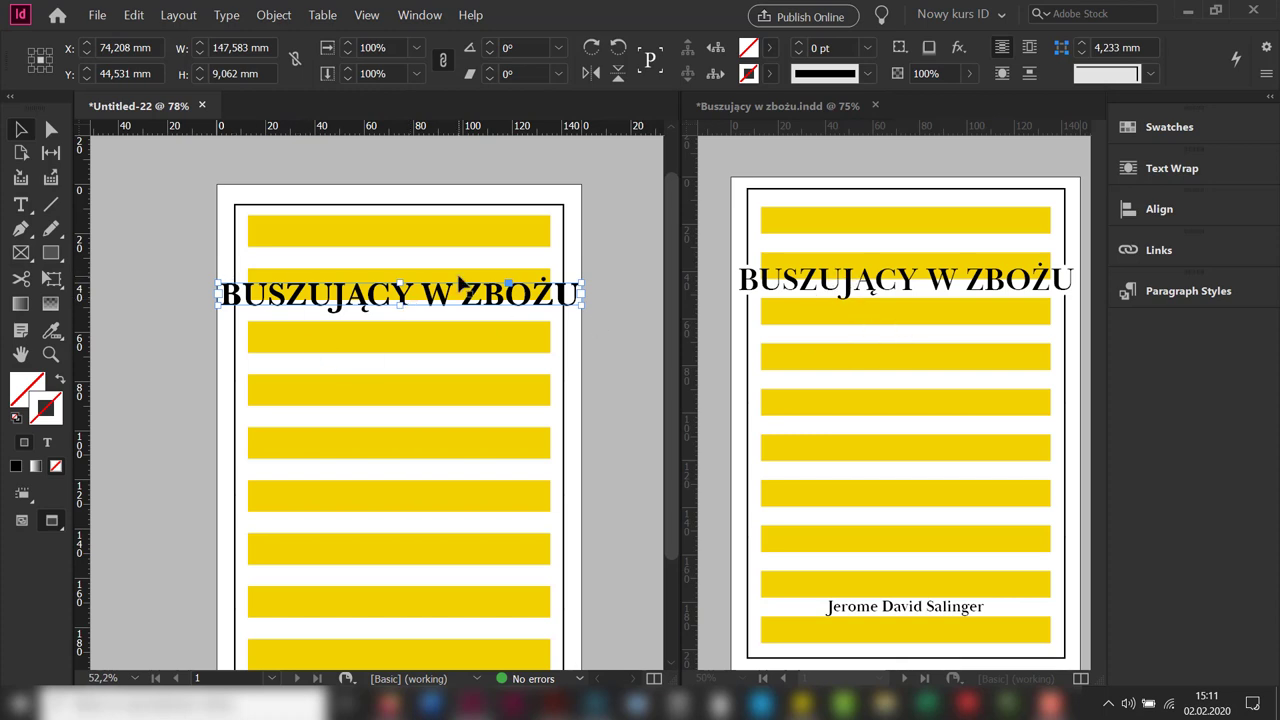
drag(287, 298, 299, 309)
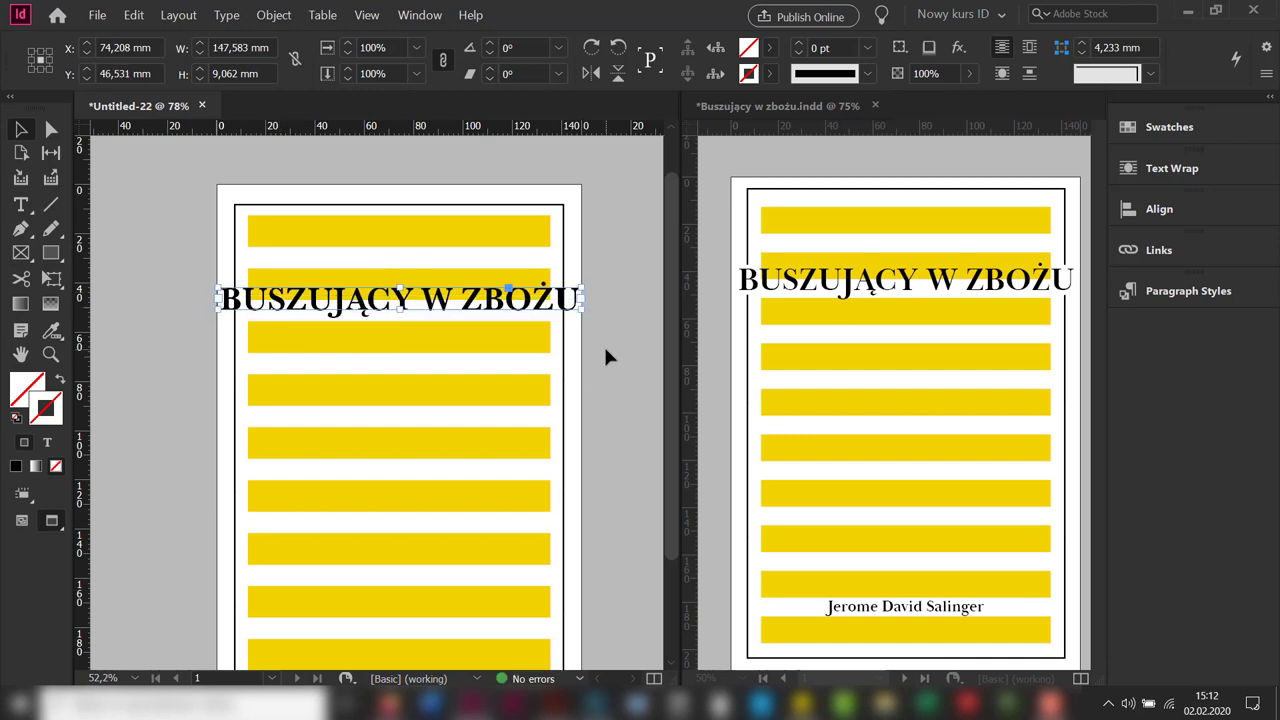
click(603, 344)
key(t)
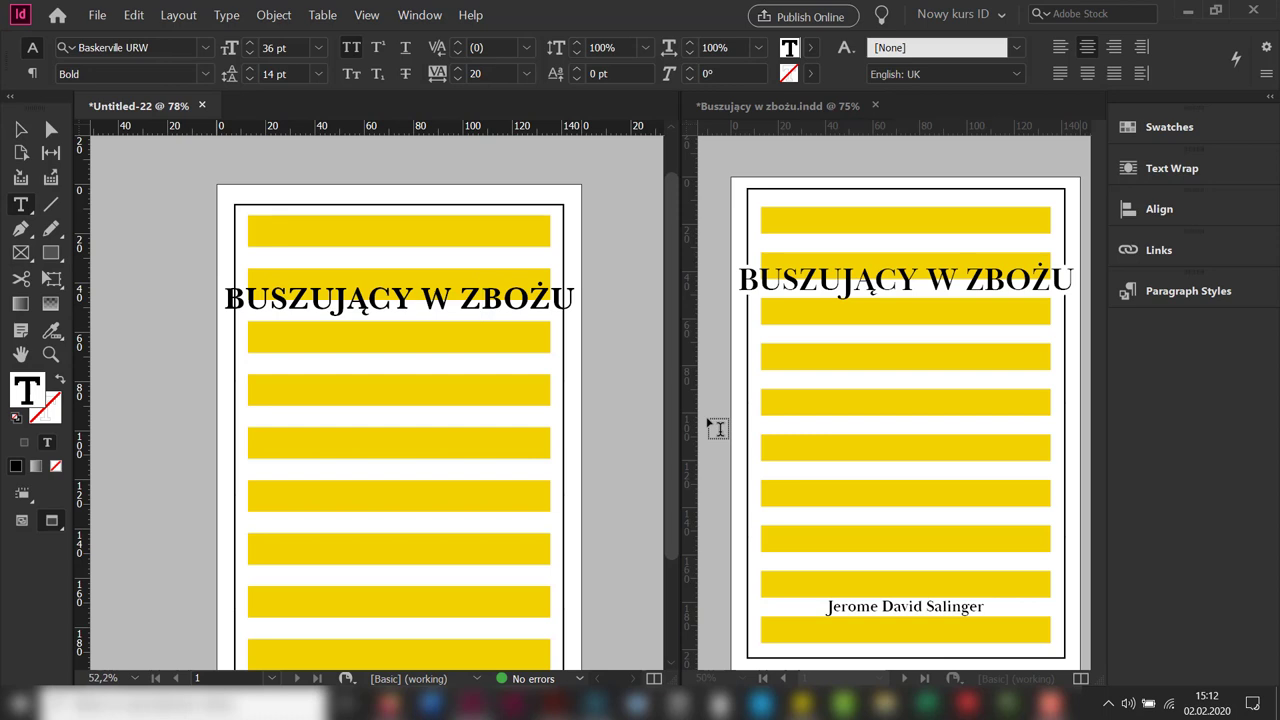
- Duplicate the title down to the lower stripes and replace the copy's text with "Jerome David Salinger"
scroll(420, 392, down, 3)
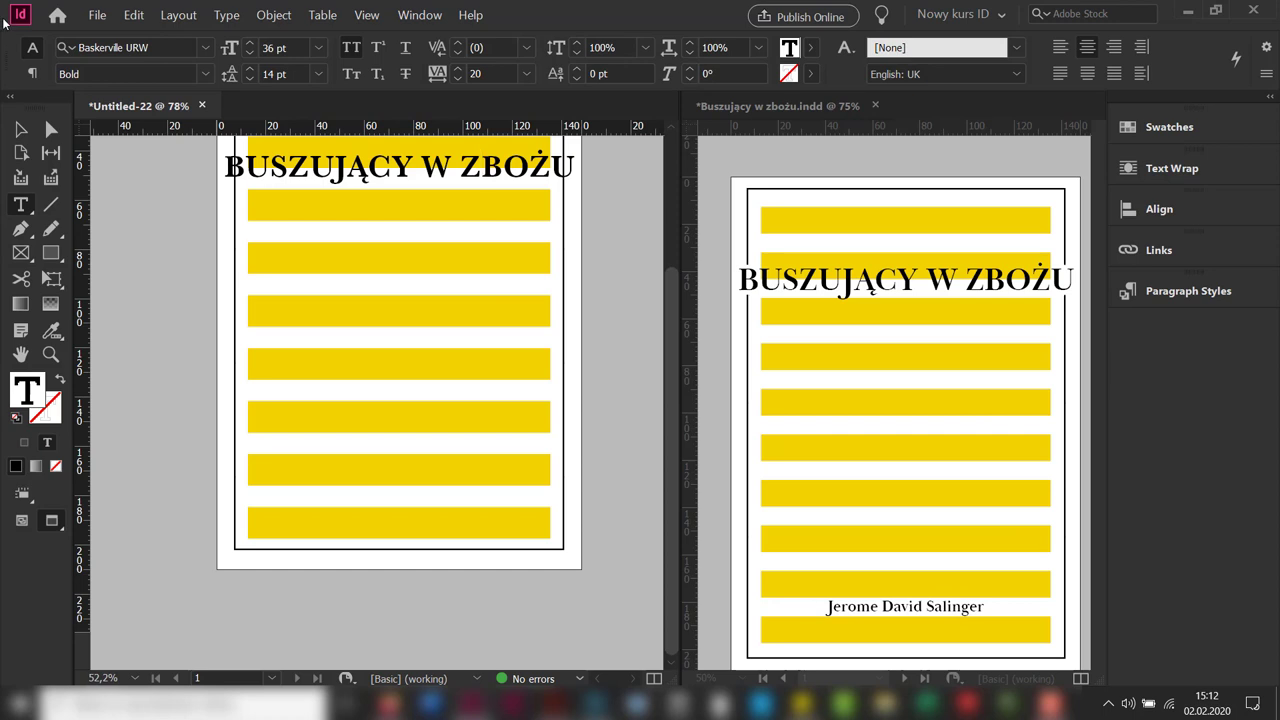
click(20, 129)
drag(420, 172, 298, 478)
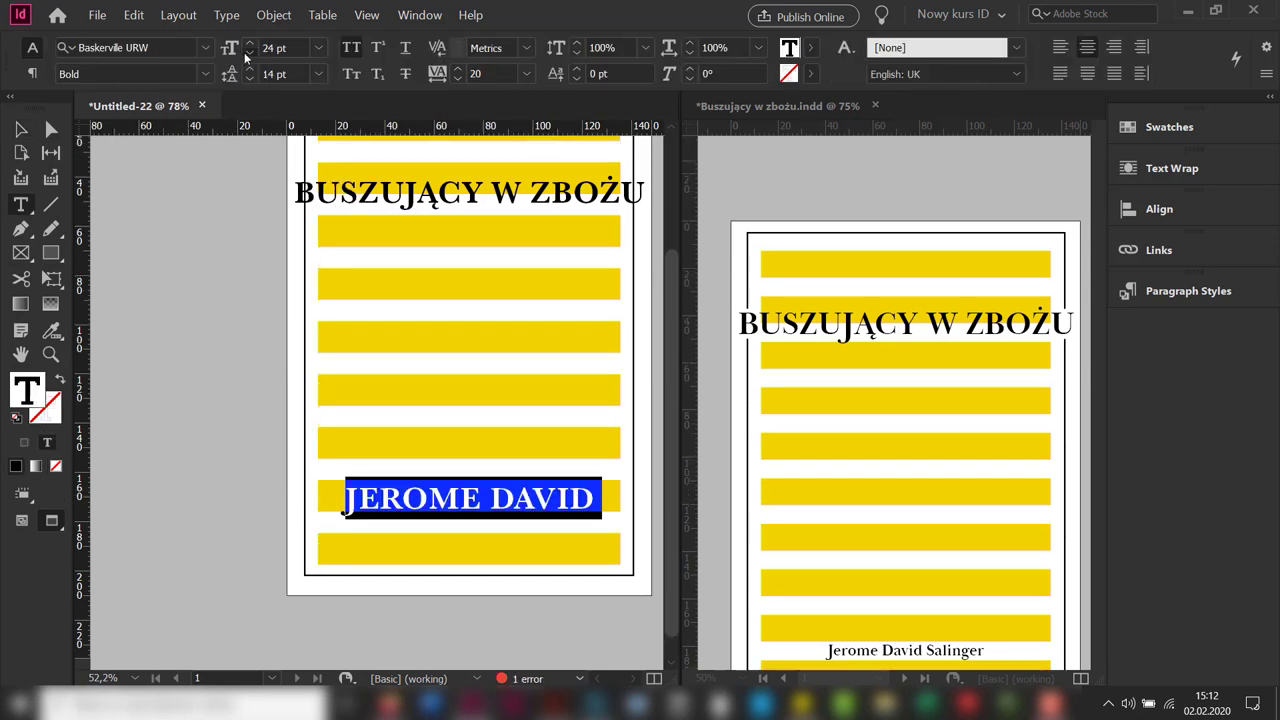
- Reduce the author line's font size to 15 pt and fit its frame to the text
click(245, 56)
click(21, 129)
key(ctrl+alt+c)
- Move the author line straight down into the white gap between the two lowest stripes
drag(538, 497, 532, 528)
scroll(560, 450, down, 1)
scroll(560, 450, right, 1)
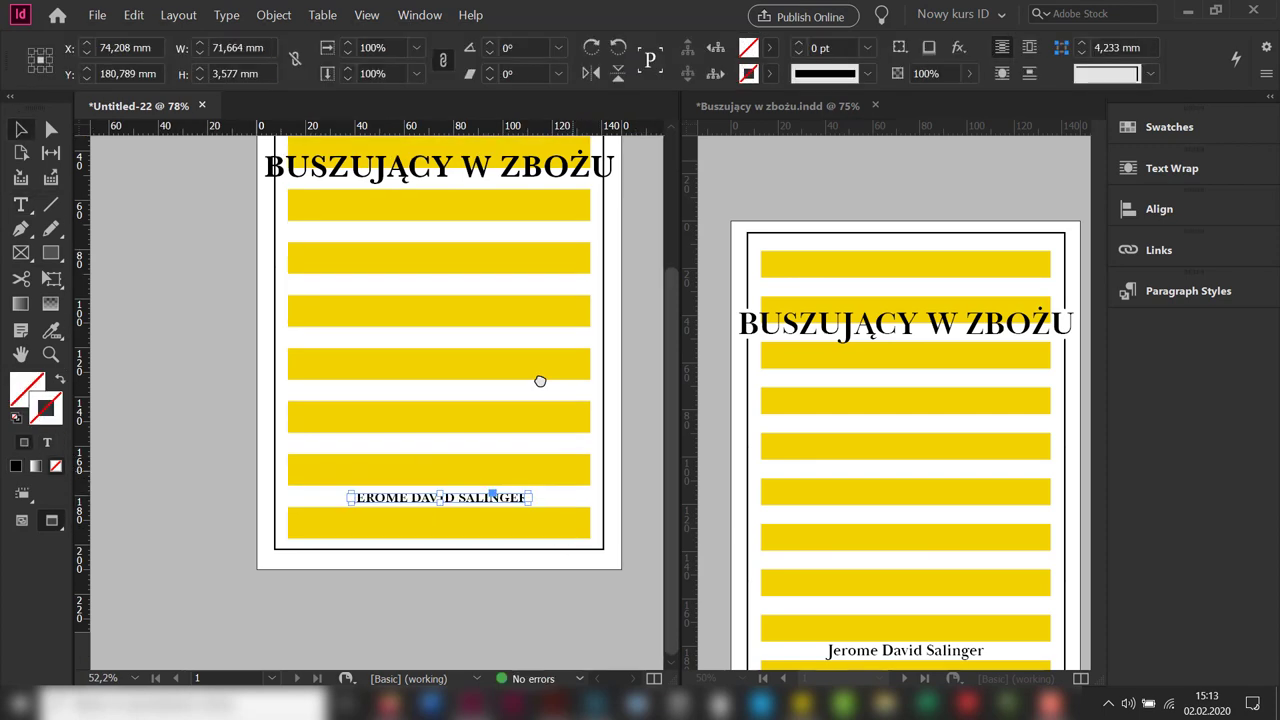
scroll(961, 509, down, 2)
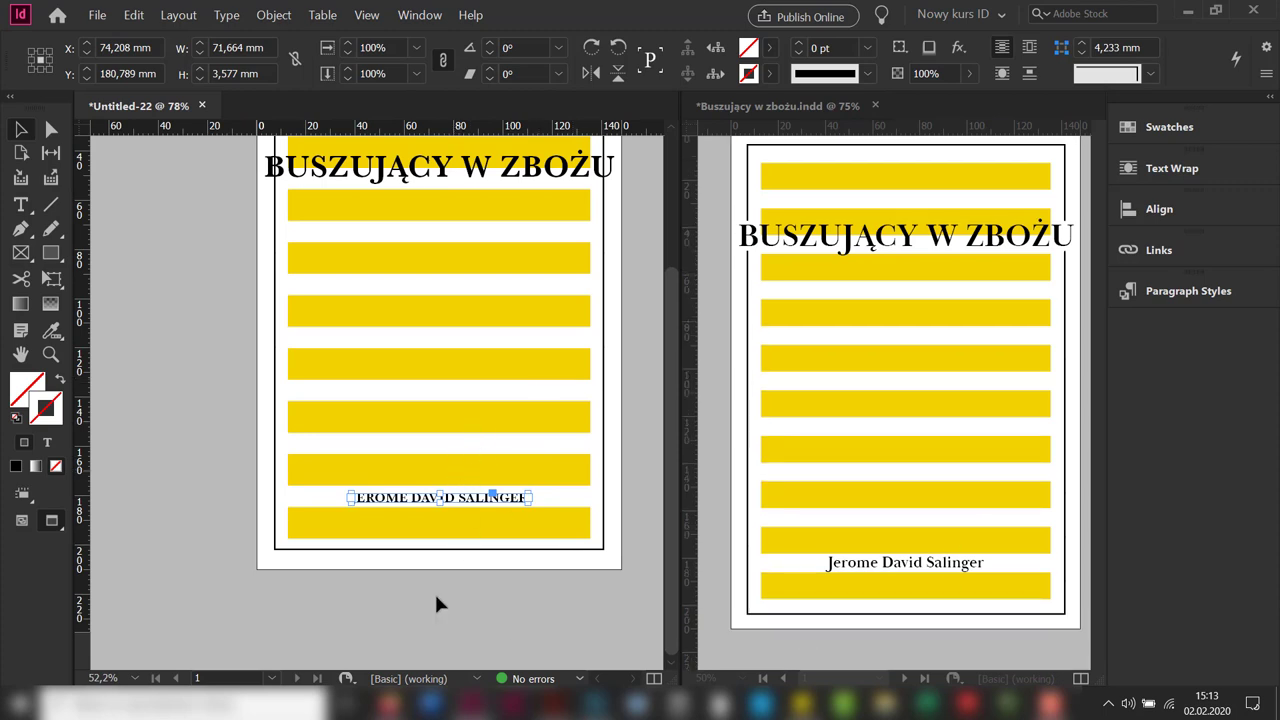
- Turn off All Caps for the author line
click(363, 587)
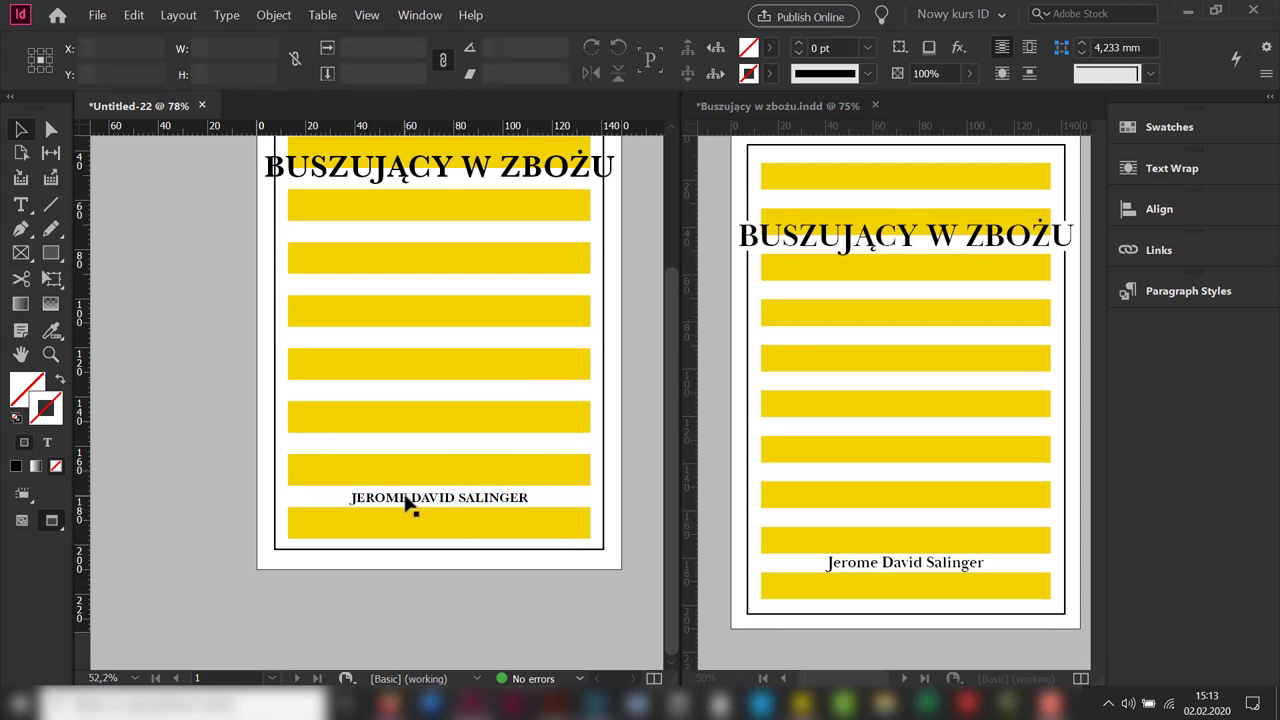
click(408, 505)
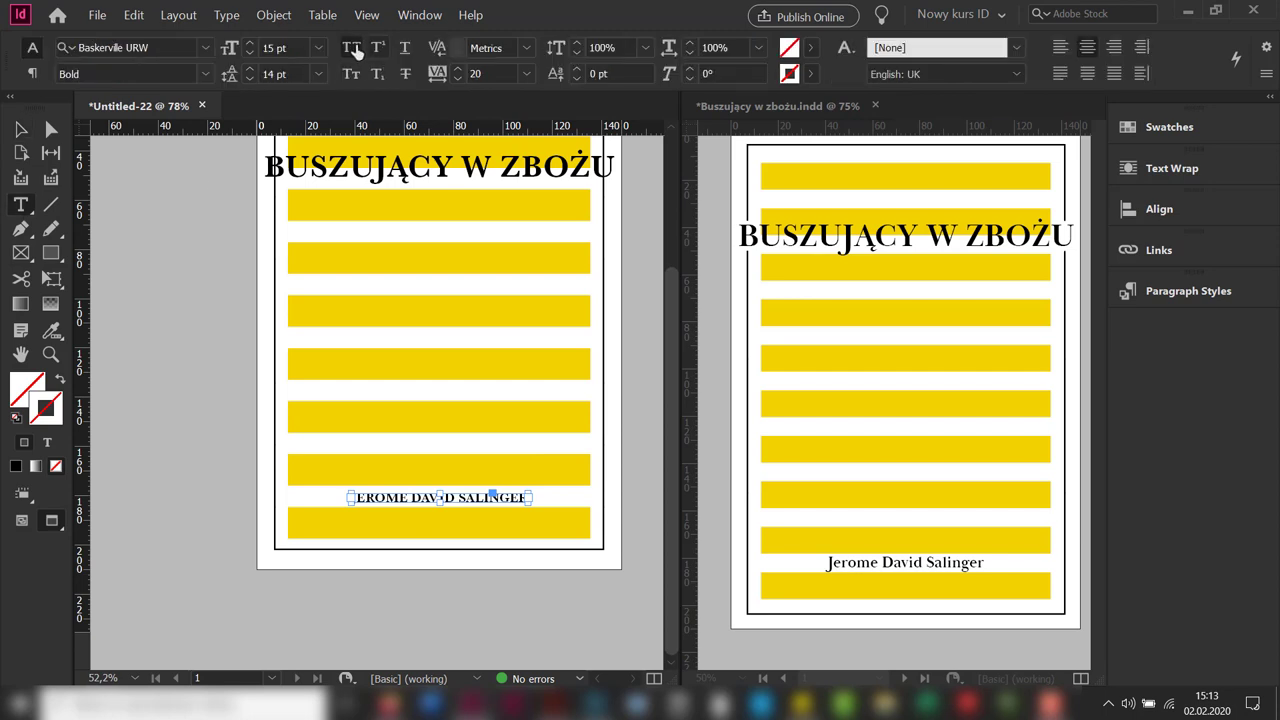
click(351, 47)
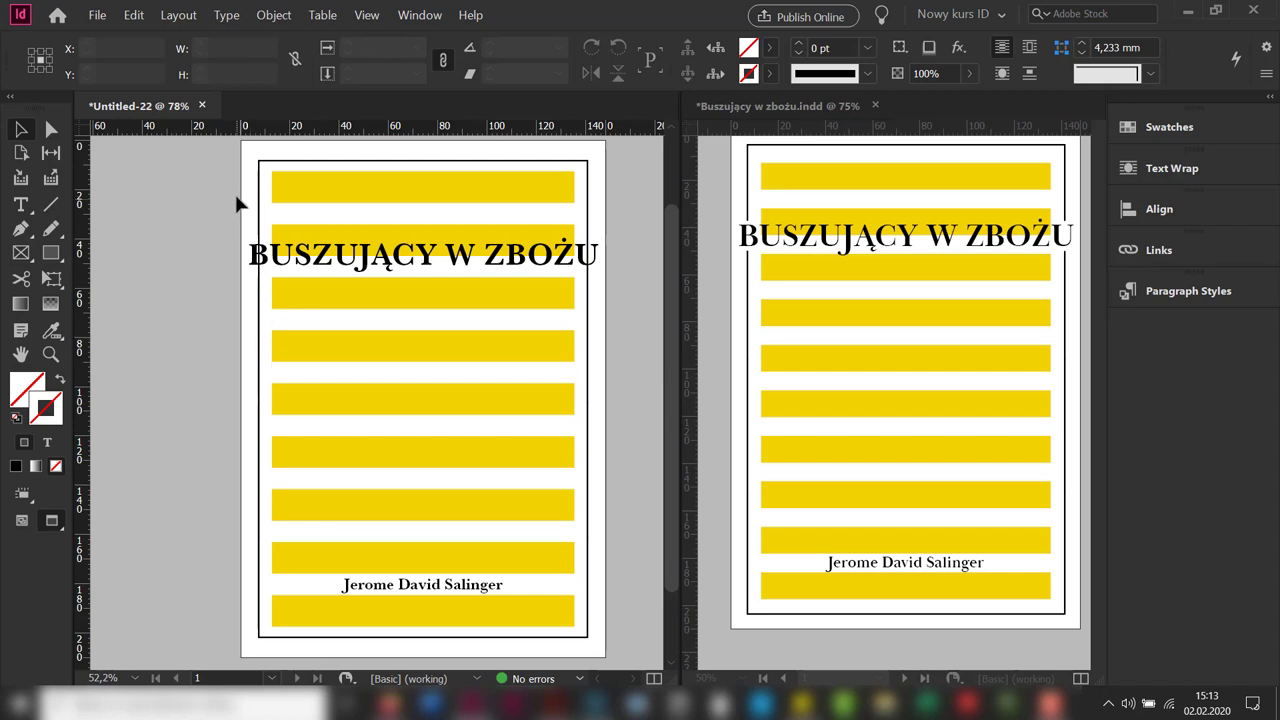
- Show the frame edges and cut the black frame's left side with the Scissors tool at about Y 40.5 mm, just above the title's B
click(29, 285)
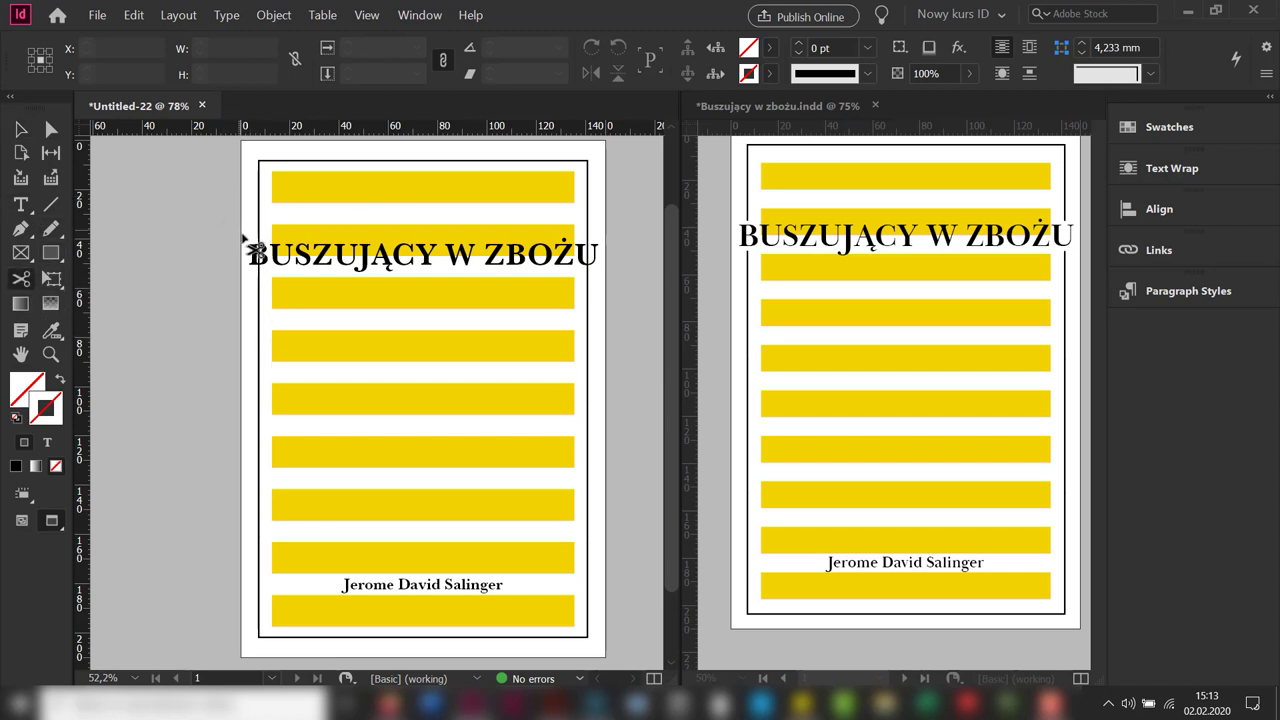
scroll(245, 242, up, 3)
scroll(245, 242, up, 3)
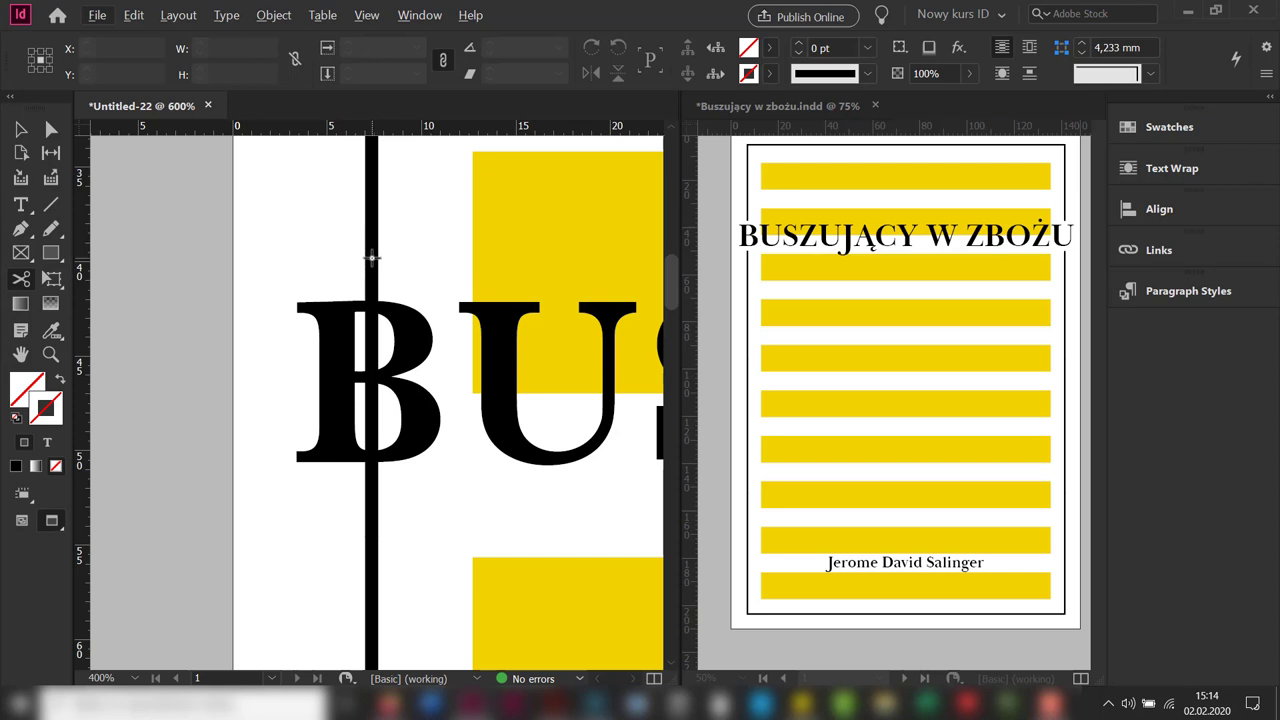
click(20, 129)
key(ctrl+=)
key(ctrl+=)
key(ctrl+=)
key(ctrl+=)
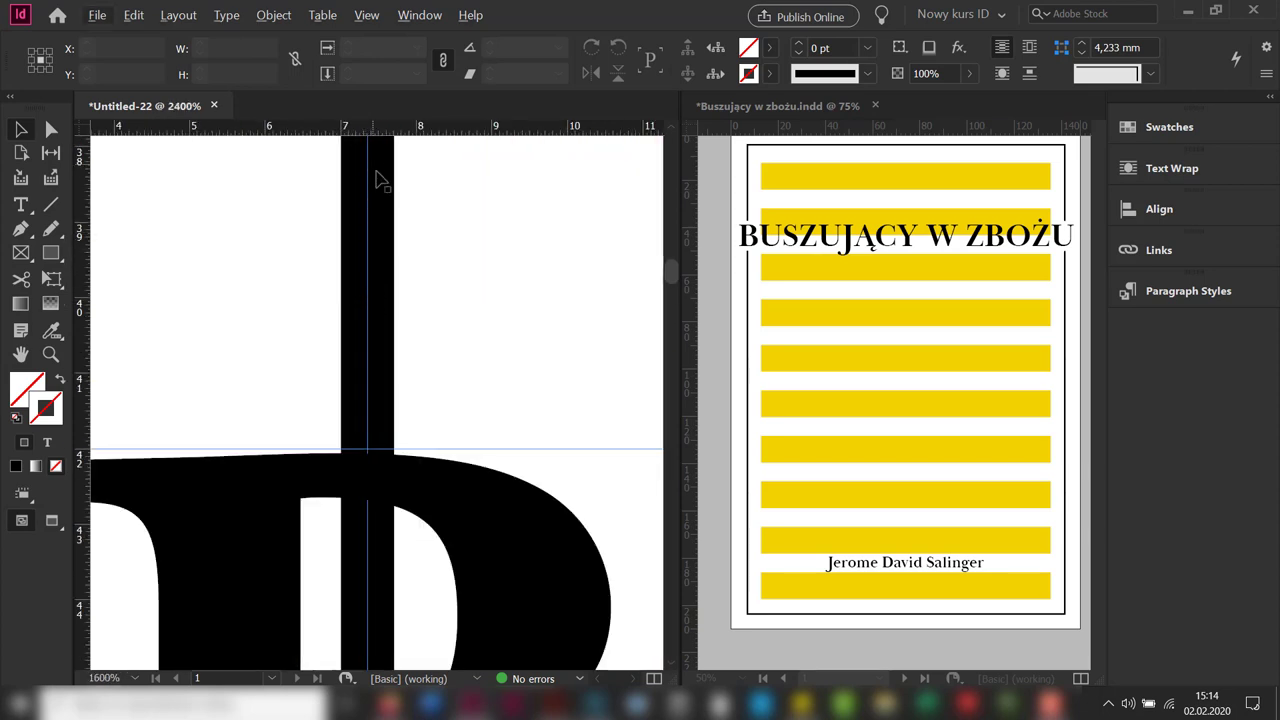
key(ctrl+minus)
key(ctrl+minus)
key(ctrl+minus)
scroll(424, 354, up, 5)
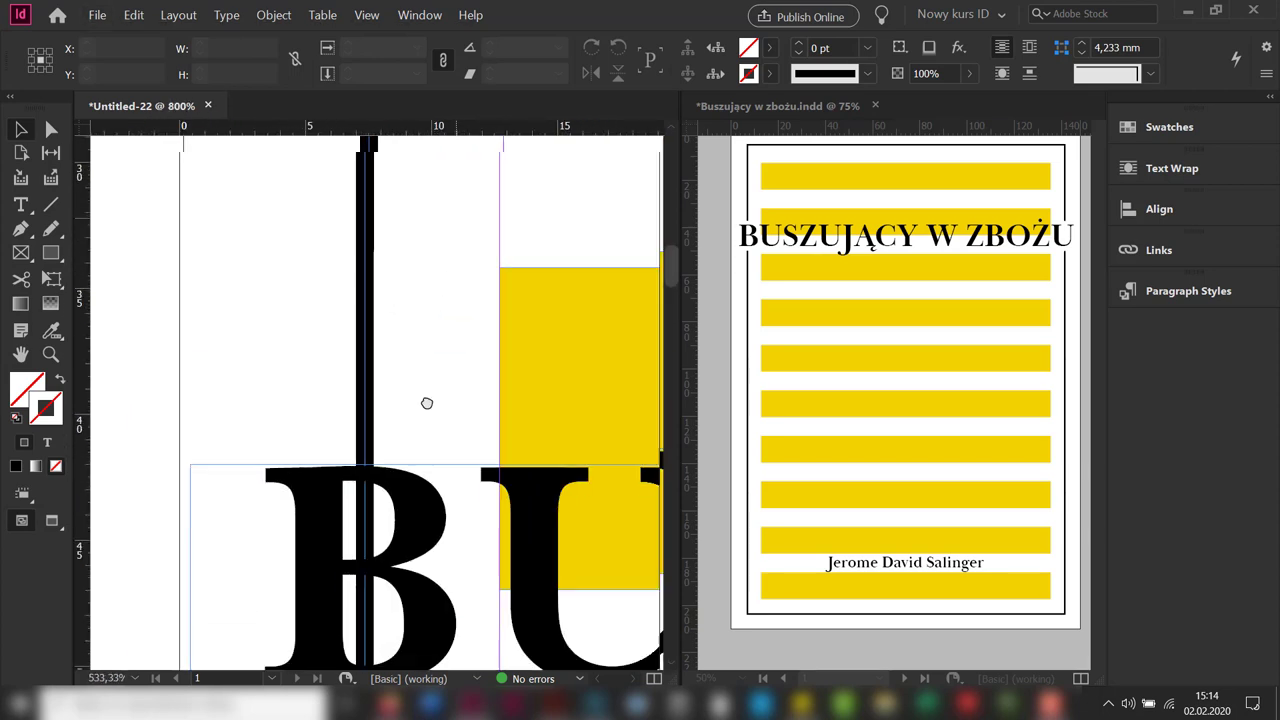
drag(377, 244, 408, 423)
scroll(412, 340, down, 3)
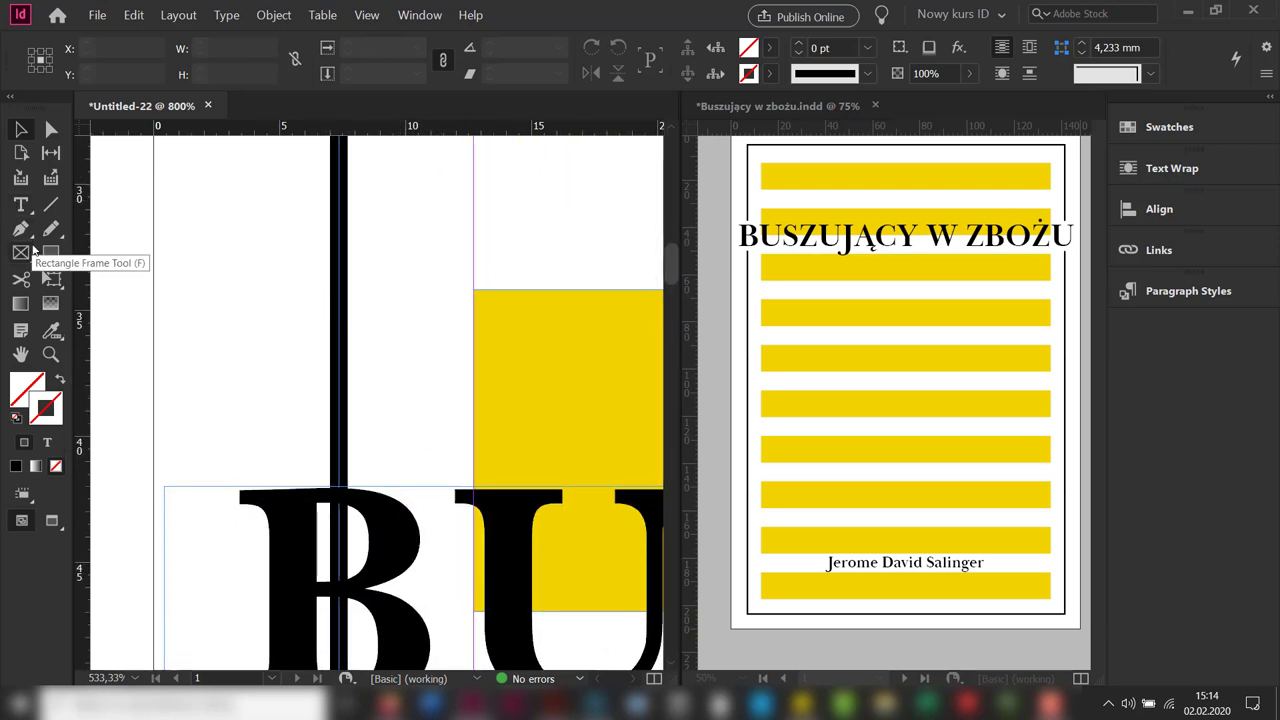
click(21, 279)
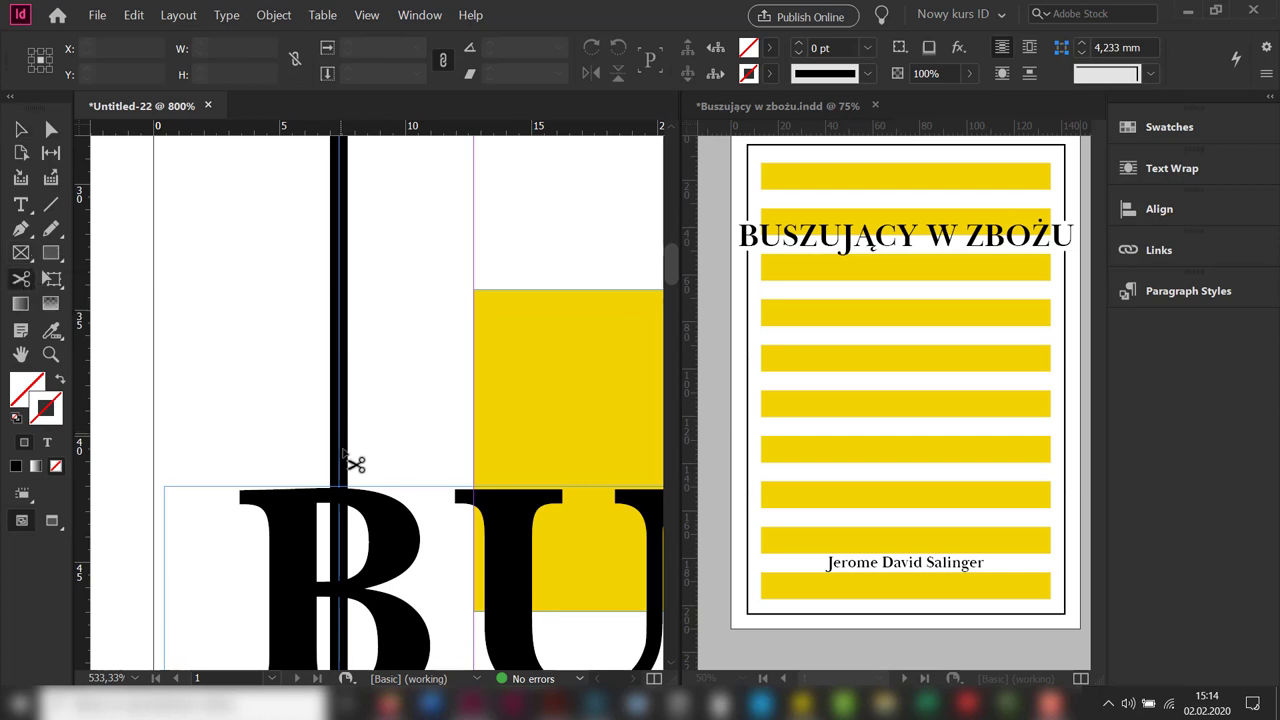
alt+scroll(340, 467, up, 3)
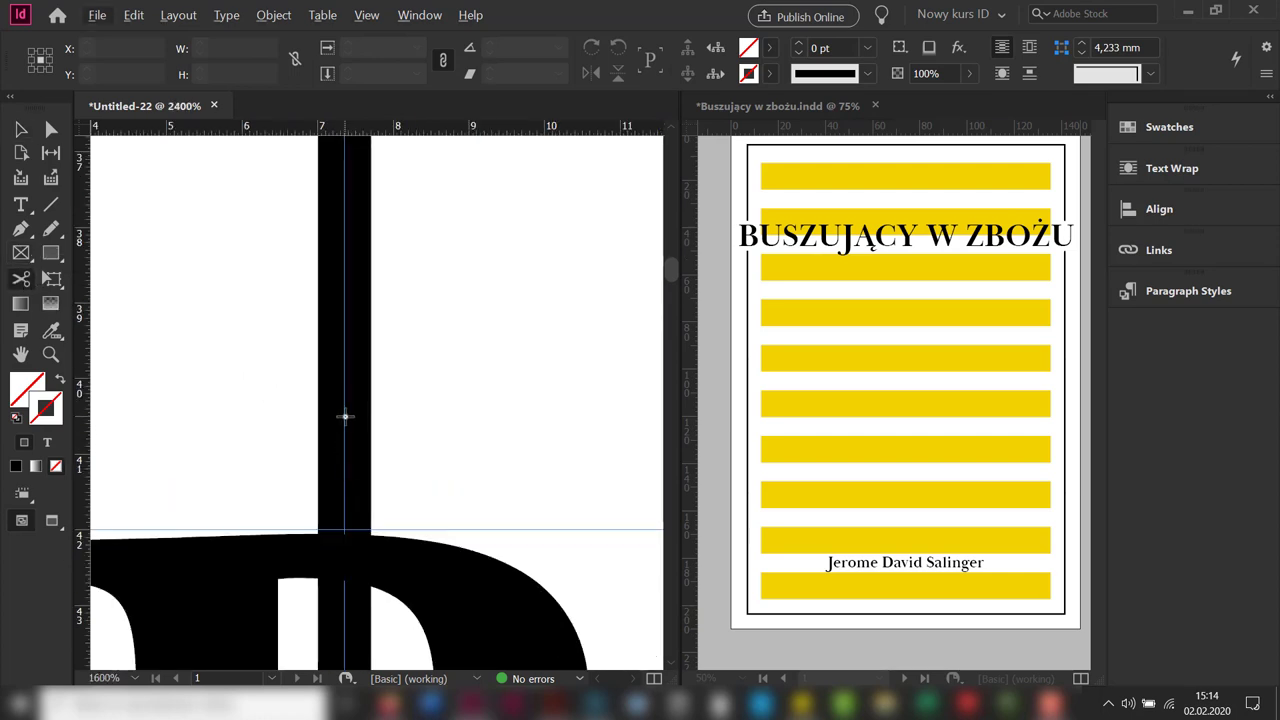
click(344, 416)
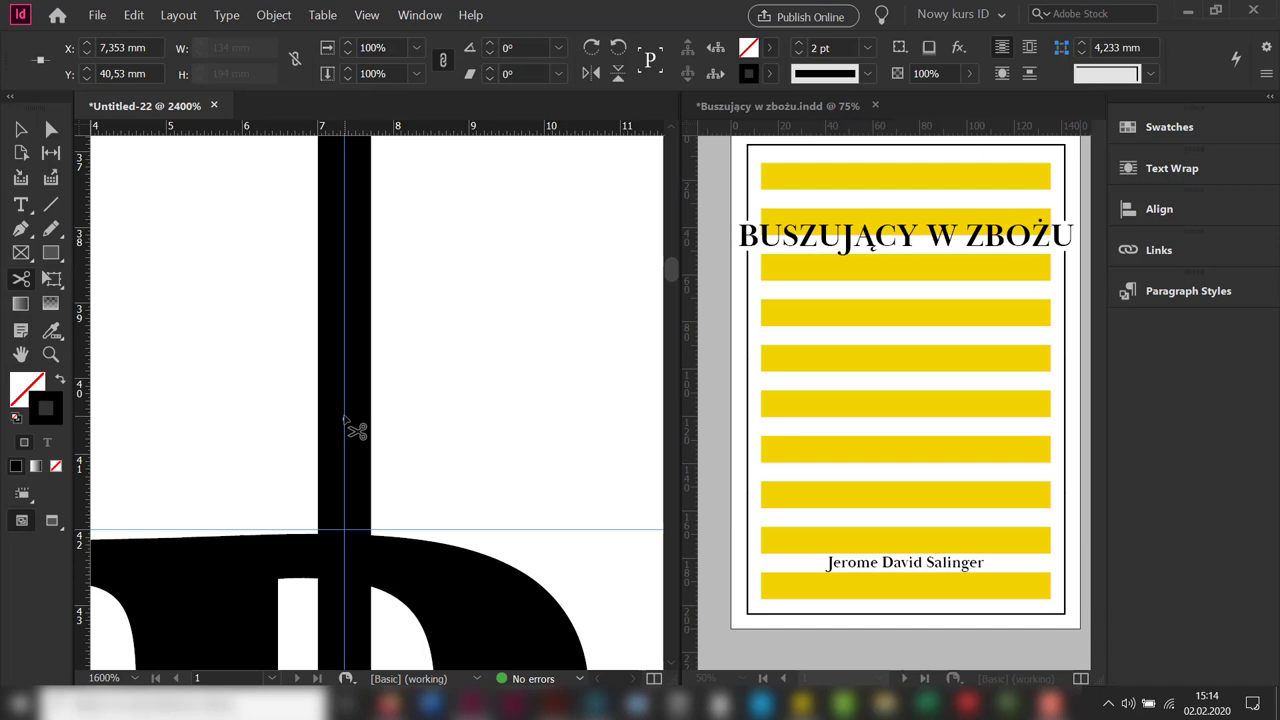
- Cut the black frame's left side again just below the title's B, at about Y 52.5 mm
scroll(394, 480, down, 10)
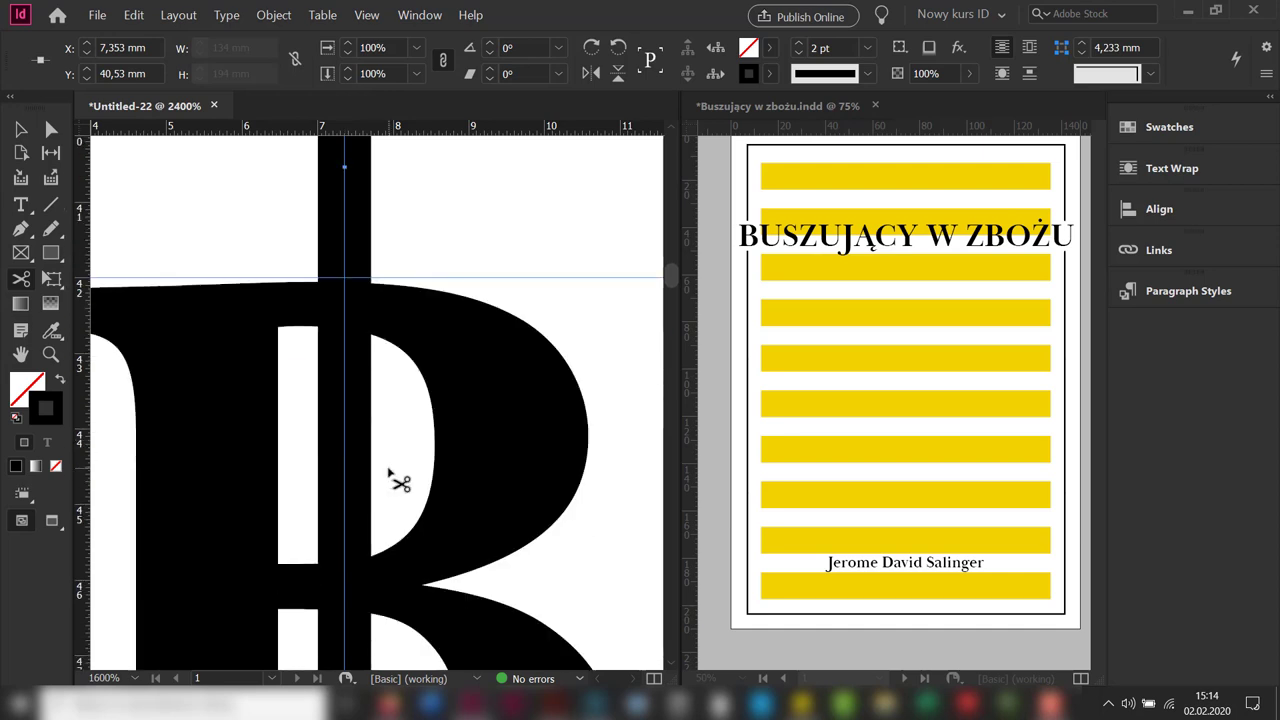
scroll(390, 472, down, 3)
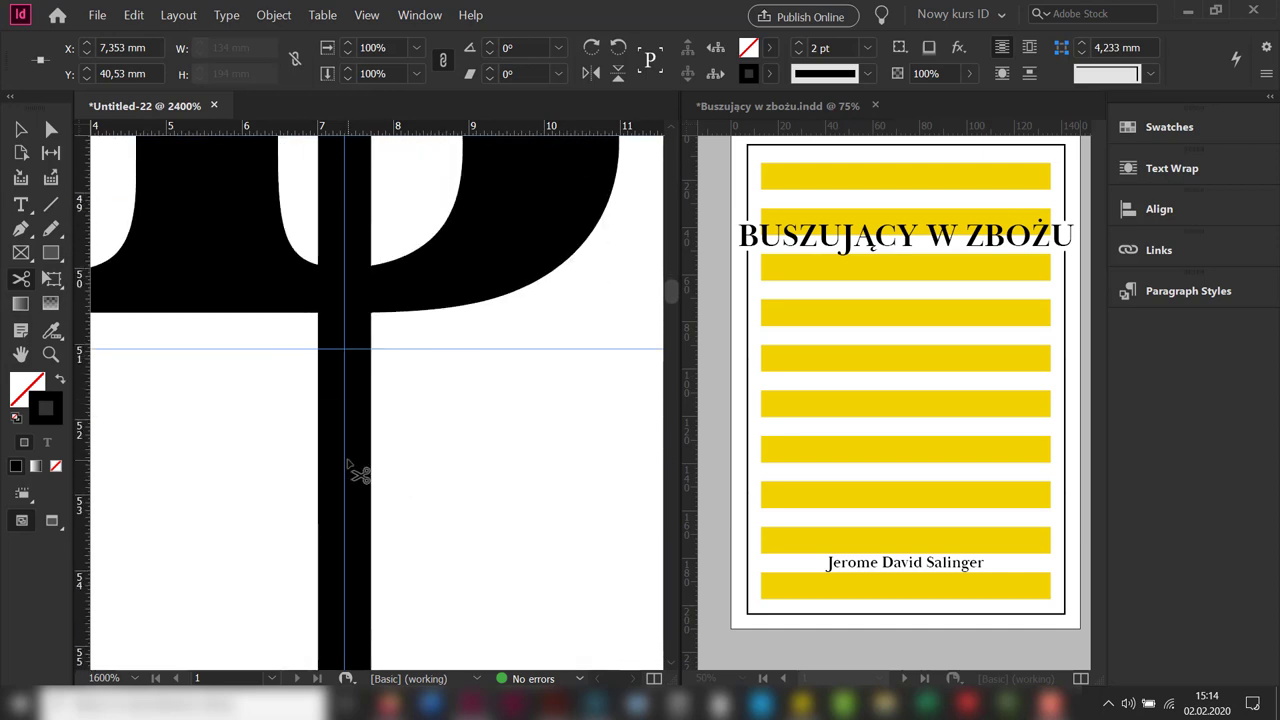
click(344, 458)
- Place two horizontal ruler guides level with the upper and lower cuts on the frame's left side
key(ctrl+minus)
key(ctrl+minus)
key(ctrl+minus)
key(ctrl+minus)
drag(403, 128, 372, 354)
drag(257, 133, 430, 505)
- Cut the frame's right side with the Scissors tool where the two guides cross it, above and below the title's final U
drag(529, 323, 88, 355)
scroll(343, 266, up, 5)
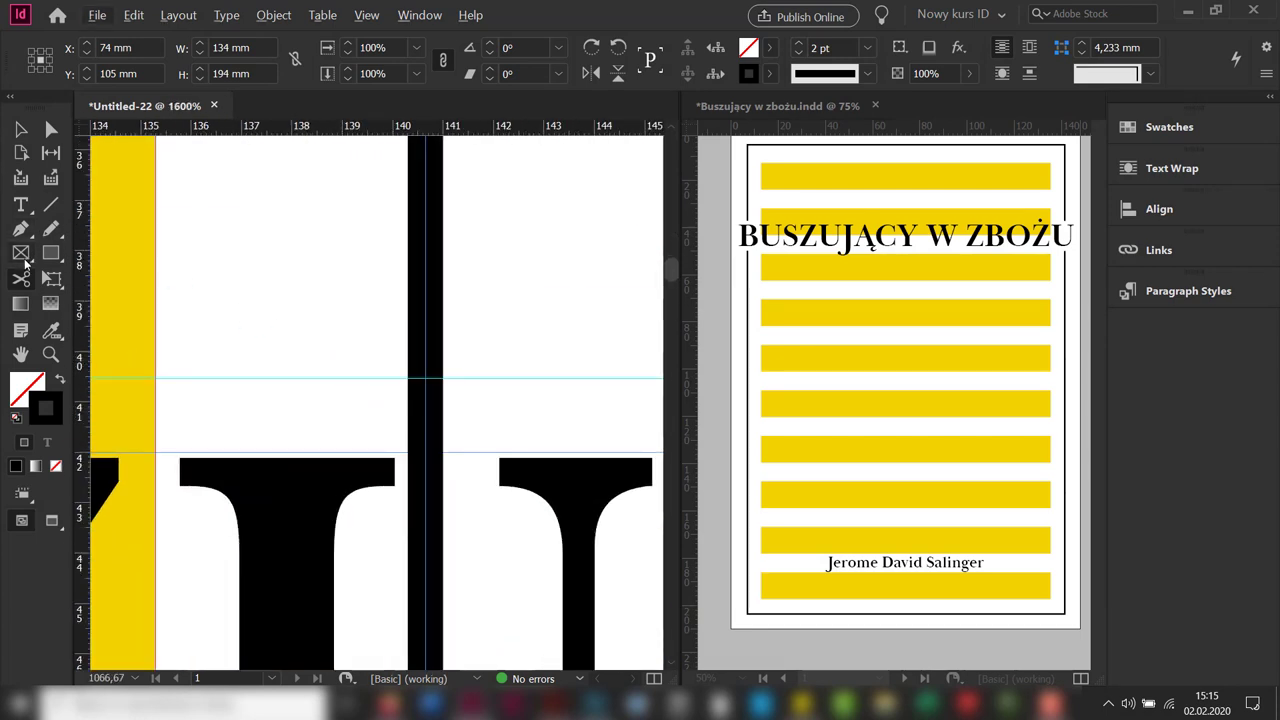
scroll(440, 382, up, 4)
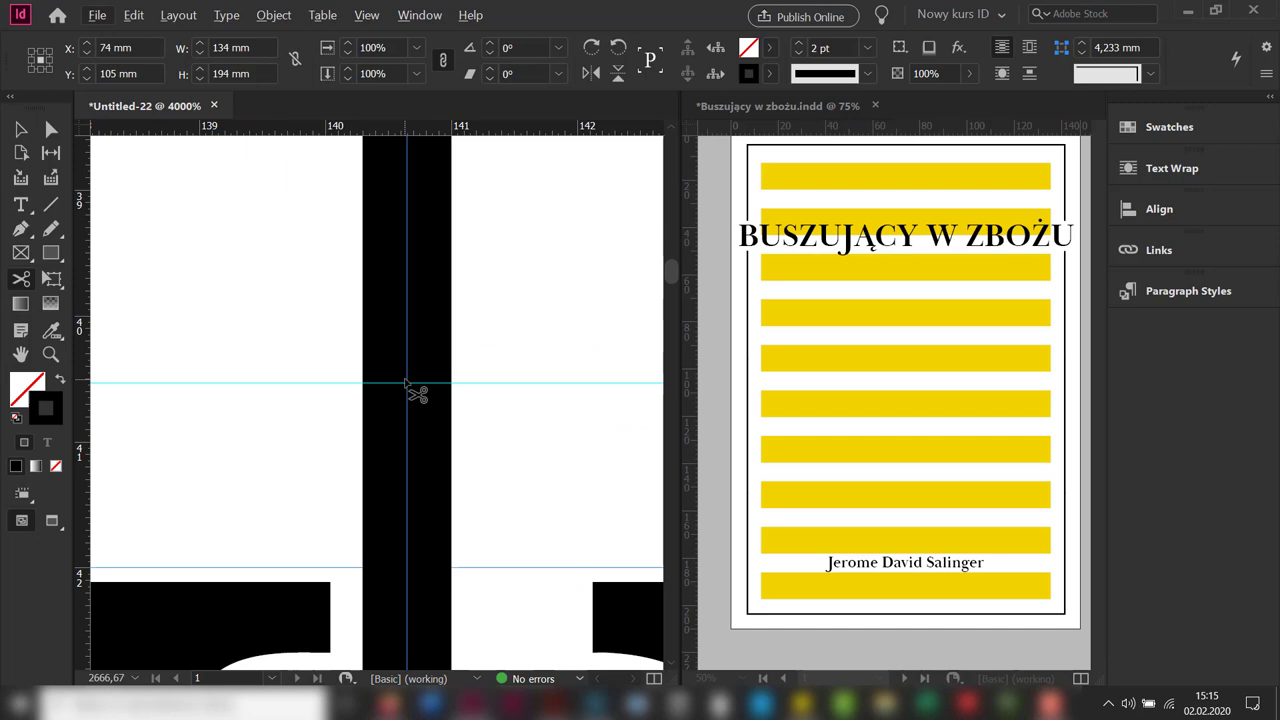
click(407, 381)
scroll(537, 451, down, 10)
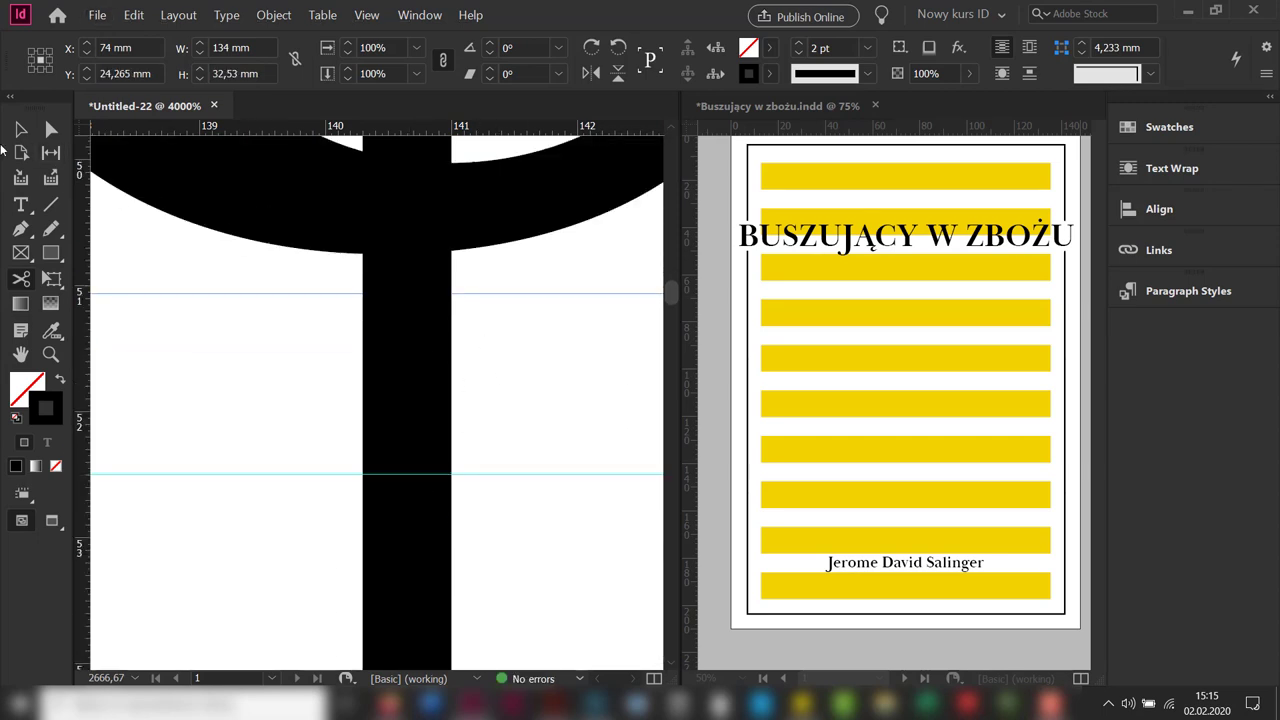
scroll(543, 466, down, 10)
- Delete the cut frame segments that run through the title's final U and its first letter B
click(19, 129)
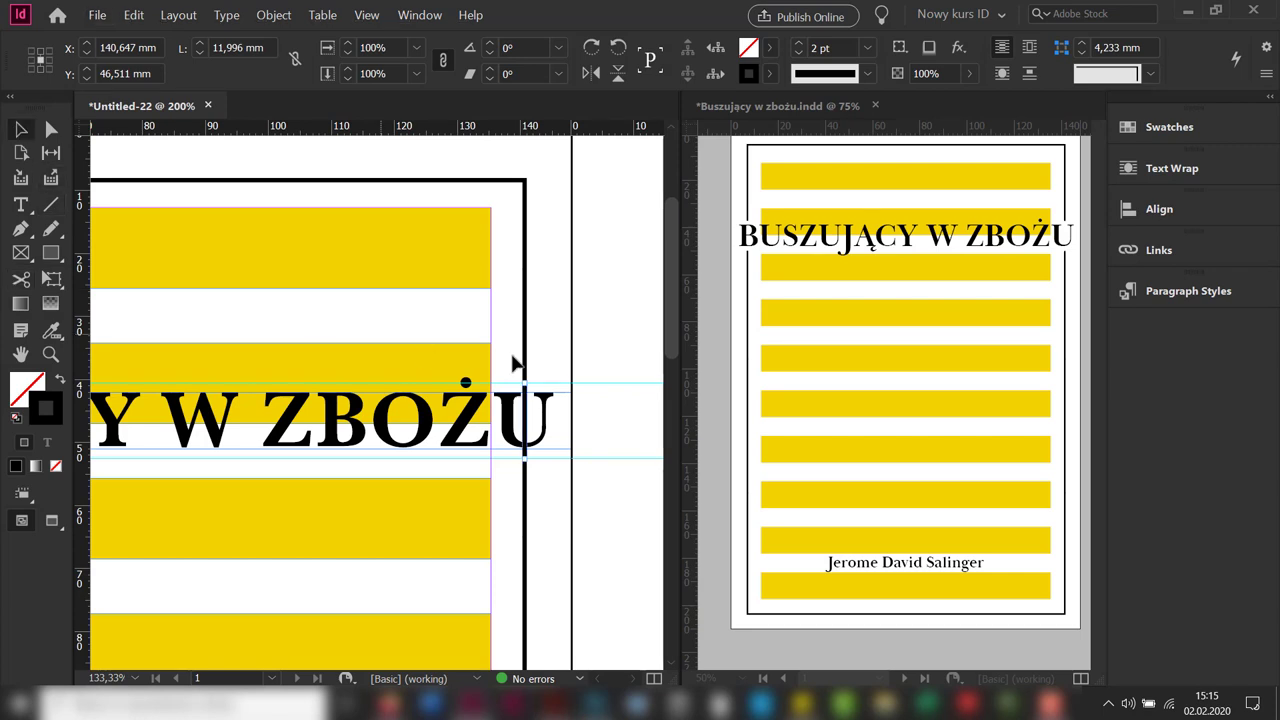
scroll(417, 314, left, 2)
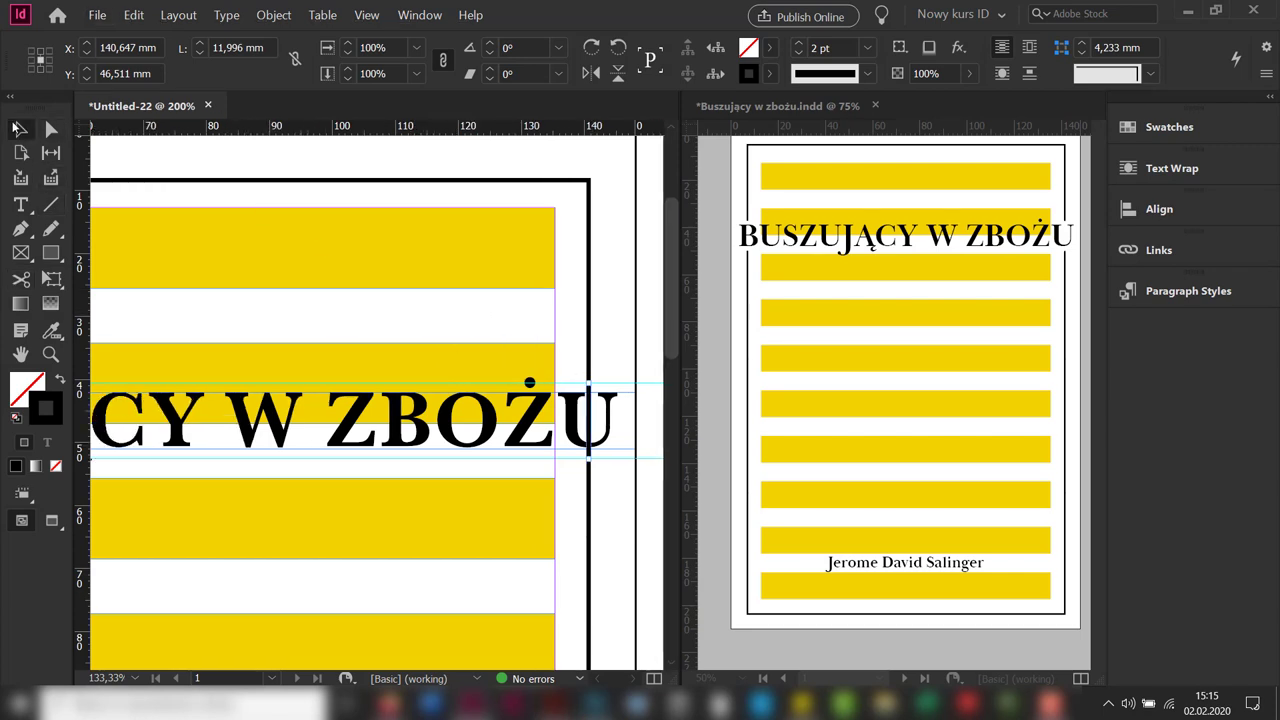
key(Delete)
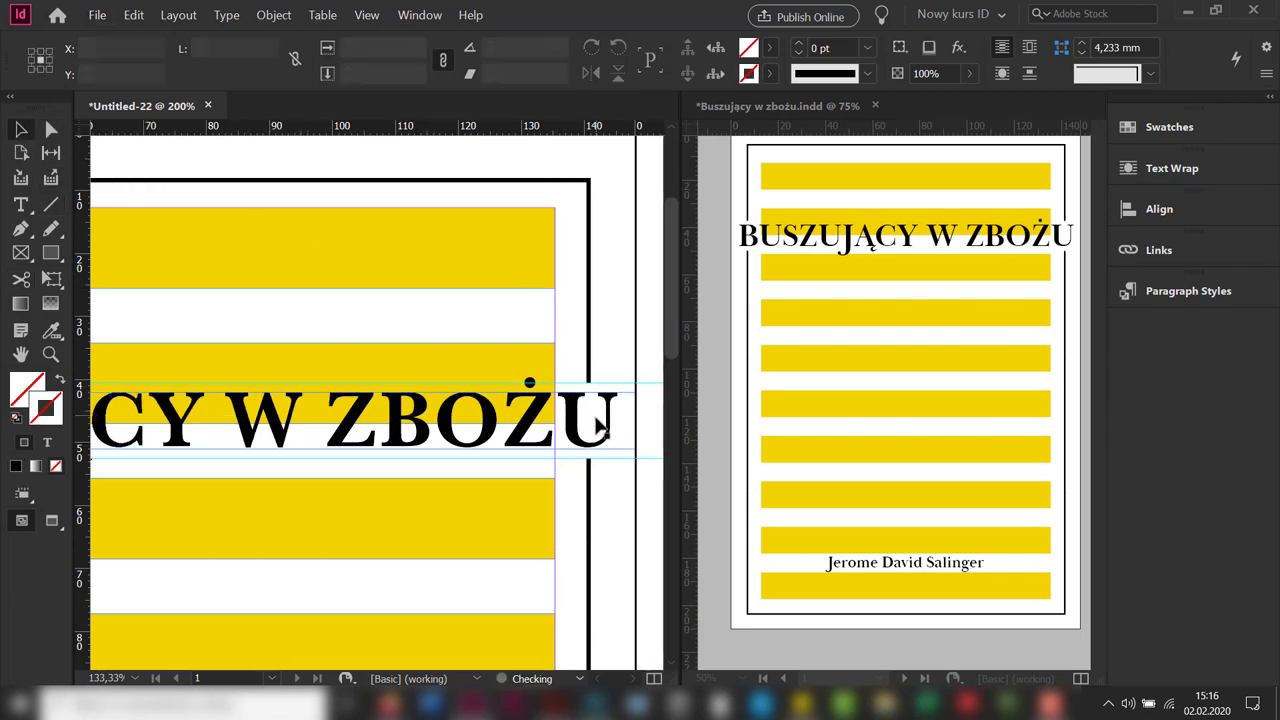
scroll(355, 360, left, 15)
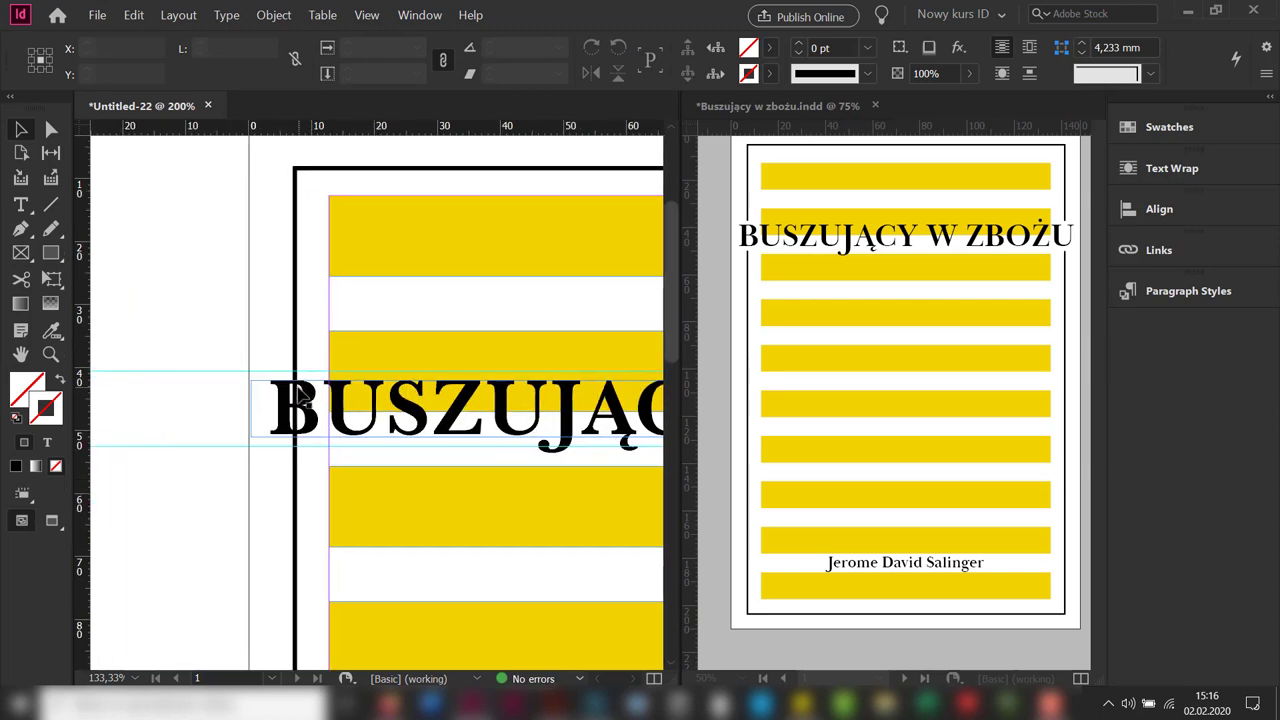
click(305, 398)
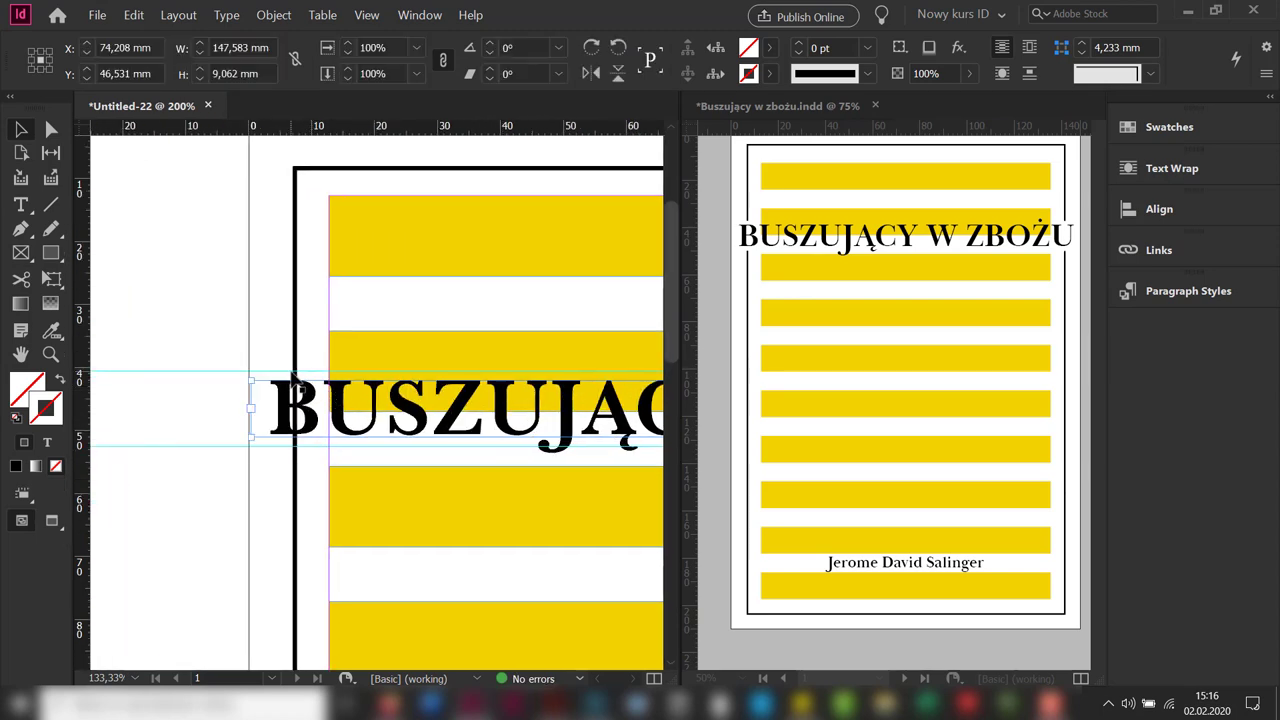
- Deselect everything and view the whole cover in Preview mode to compare it with the reference document
key(ctrl+0)
click(600, 427)
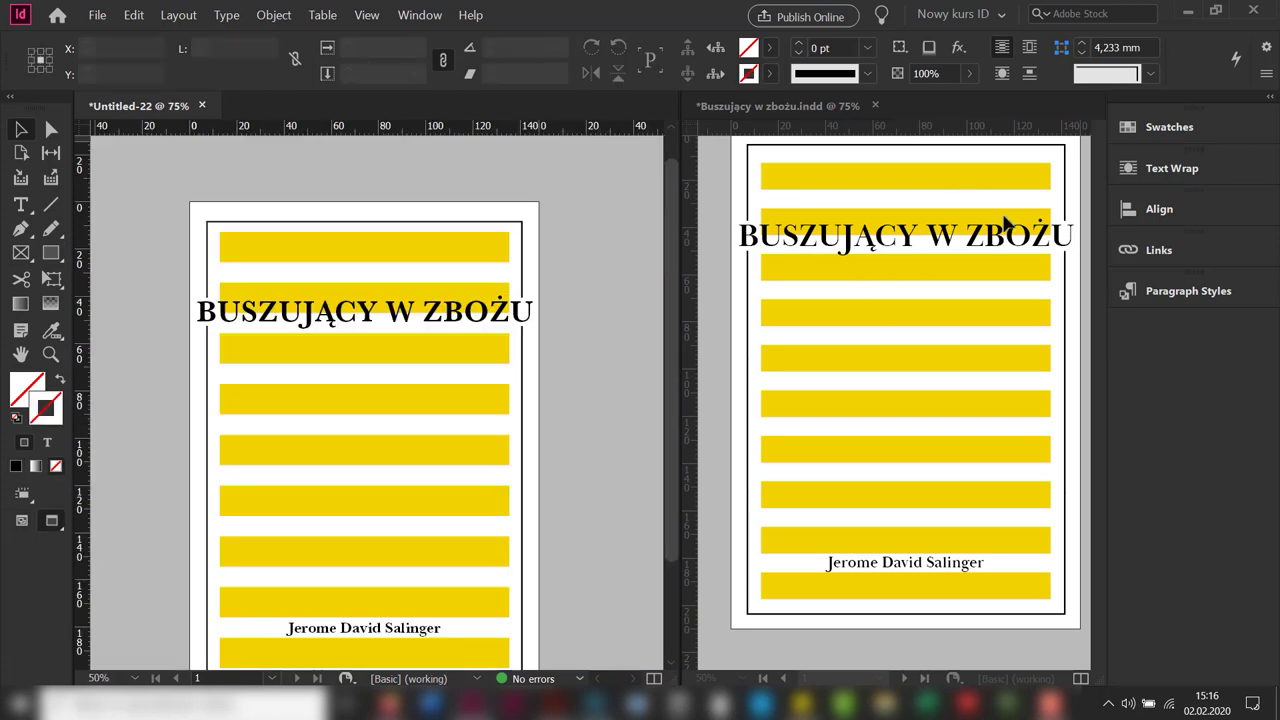
scroll(627, 480, down, 2)
scroll(627, 480, up, 1)
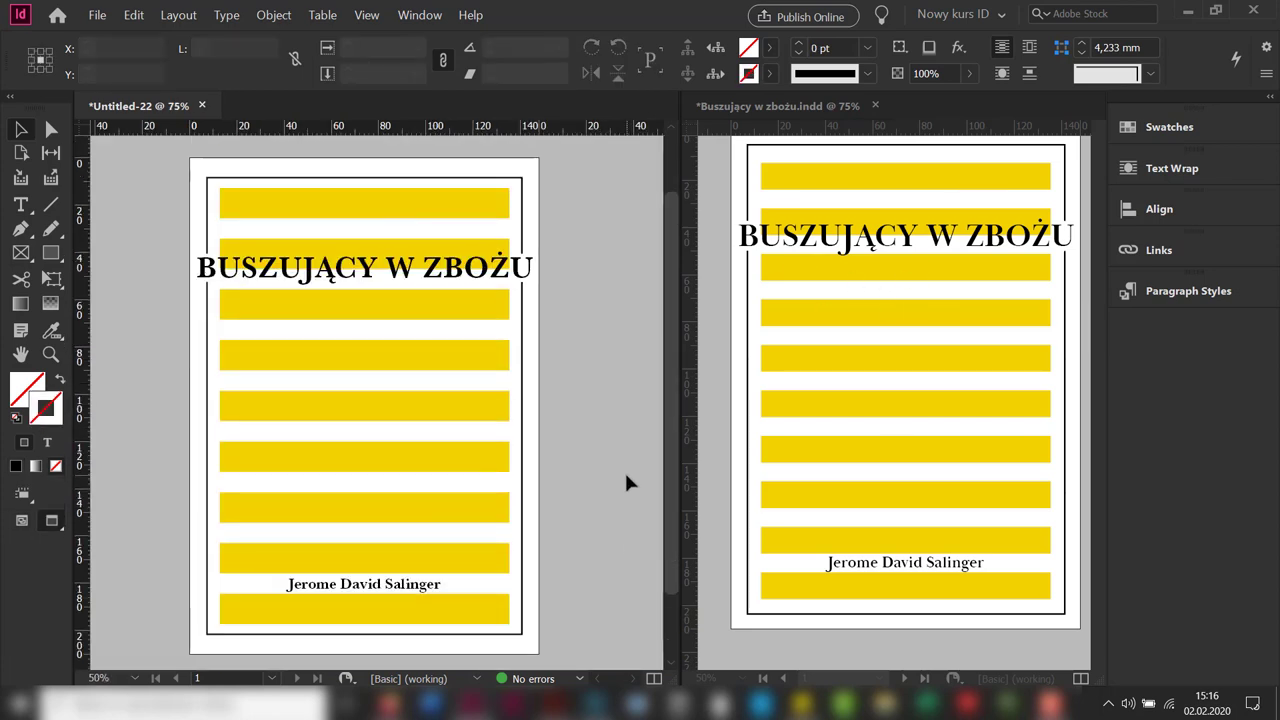